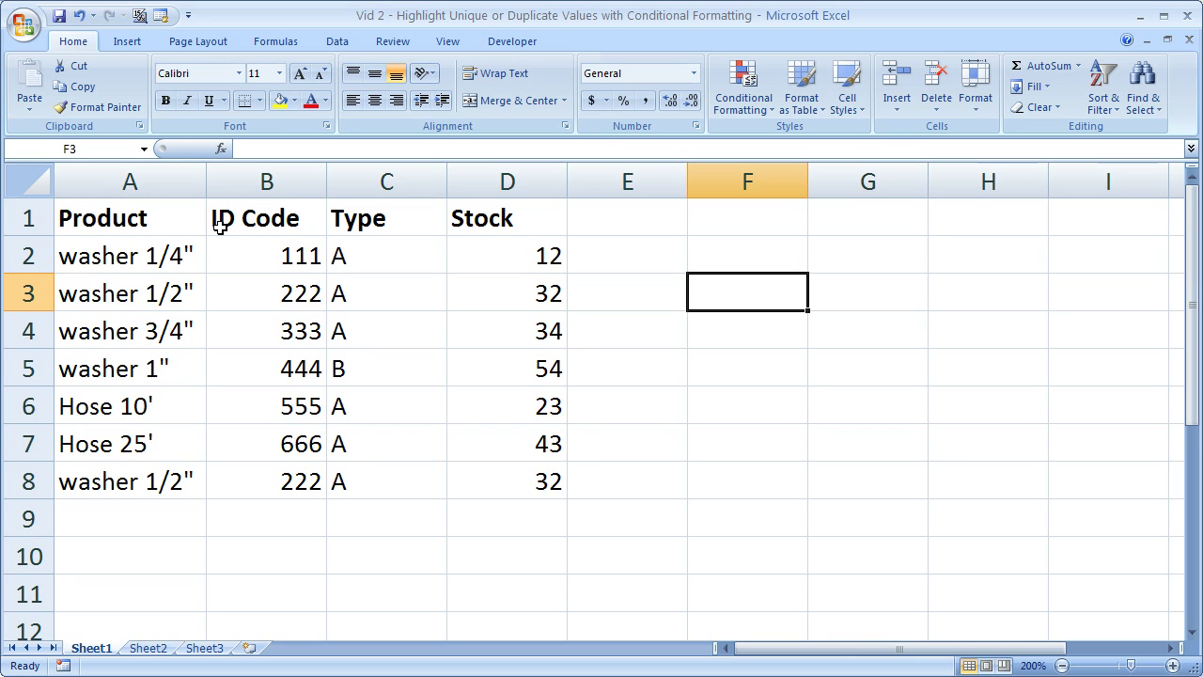
- Examine the Product, ID Code, Type and Stock headings, the whole table, and the product names in A2:A8
{"action": "left_click", "coordinate": [175, 219]}
{"action": "left_click", "coordinate": [273, 222]}
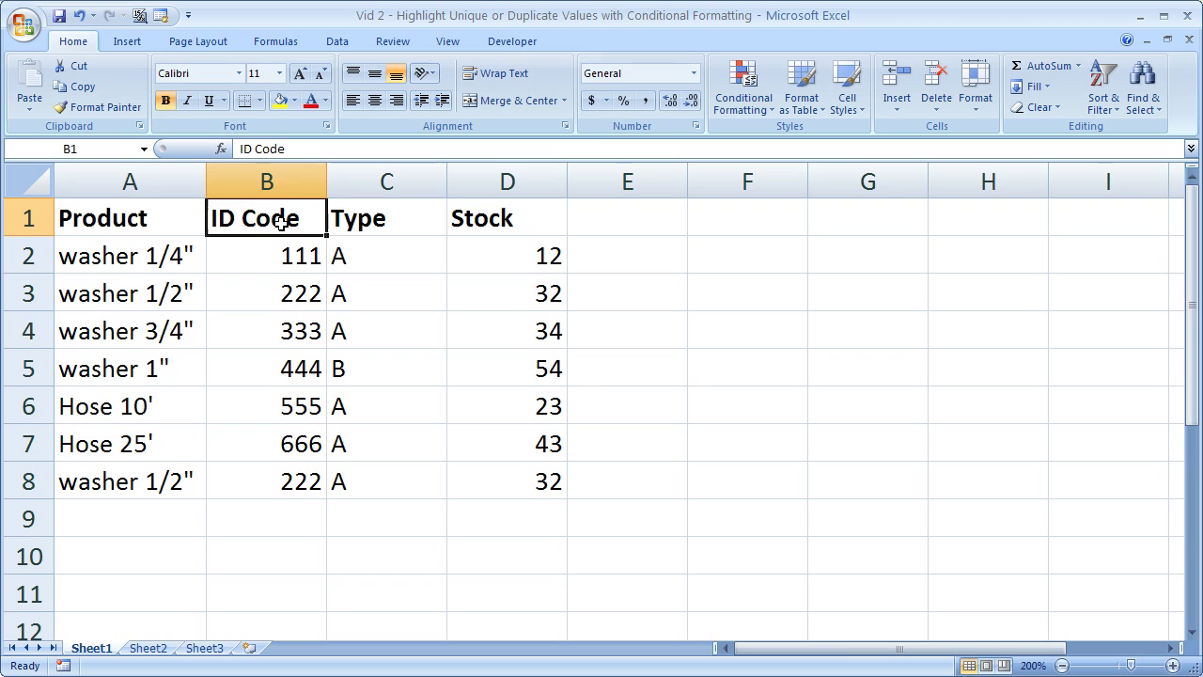
{"action": "left_click", "coordinate": [348, 221]}
{"action": "left_click", "coordinate": [473, 217]}
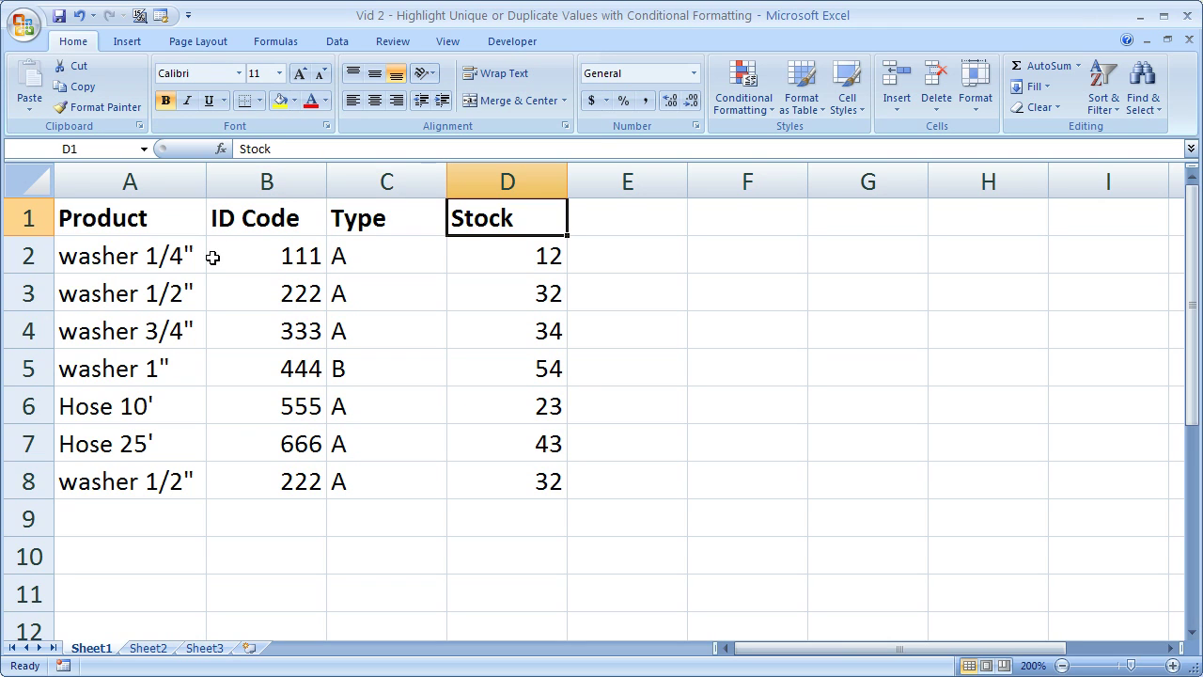
{"action": "left_click_drag", "start_coordinate": [151, 220], "coordinate": [556, 485]}
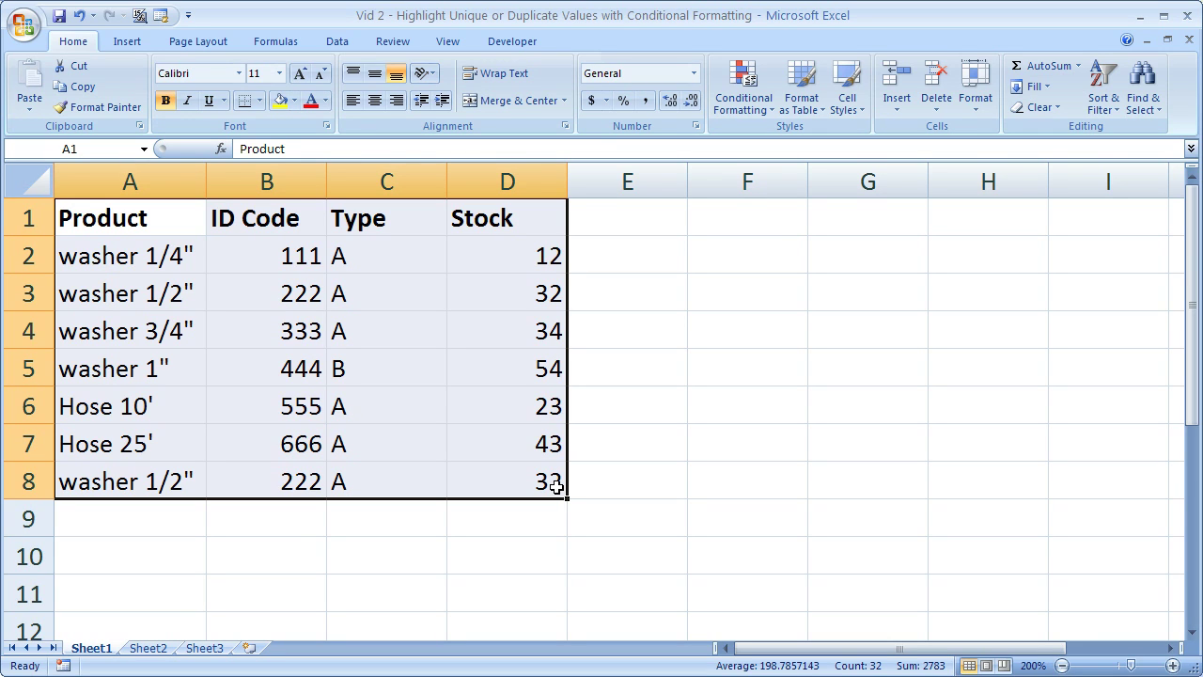
{"action": "left_click", "coordinate": [516, 510]}
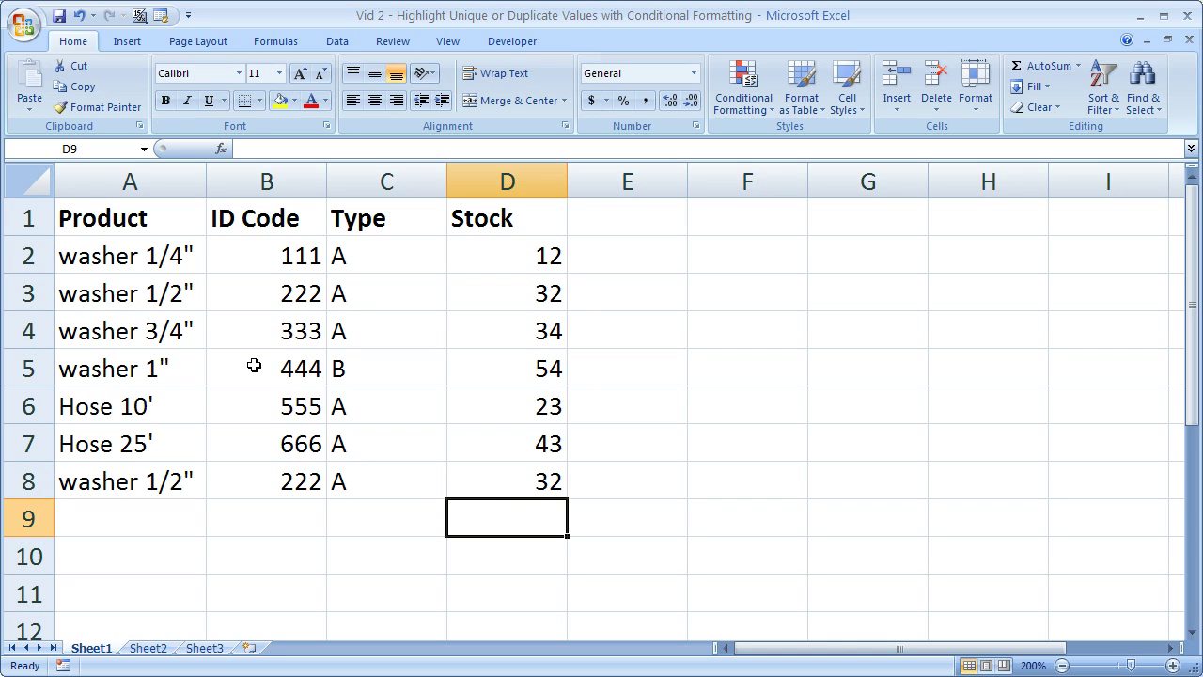
{"action": "left_click", "coordinate": [147, 255]}
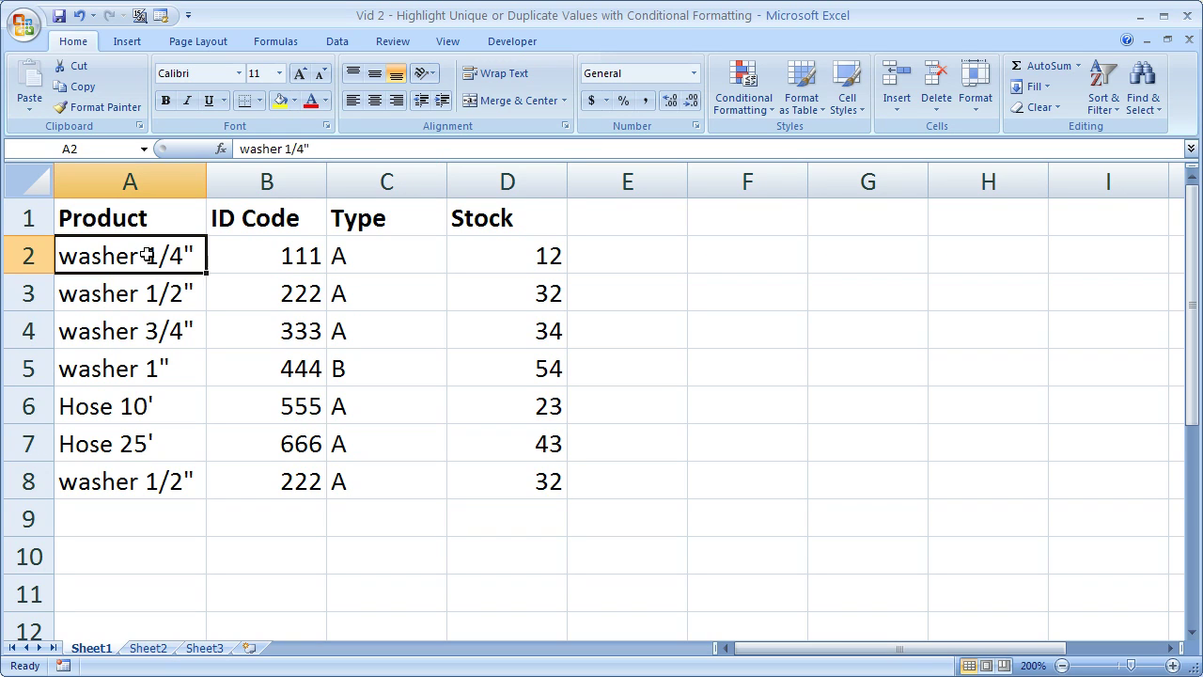
{"action": "left_click_drag", "start_coordinate": [146, 256], "coordinate": [149, 474]}
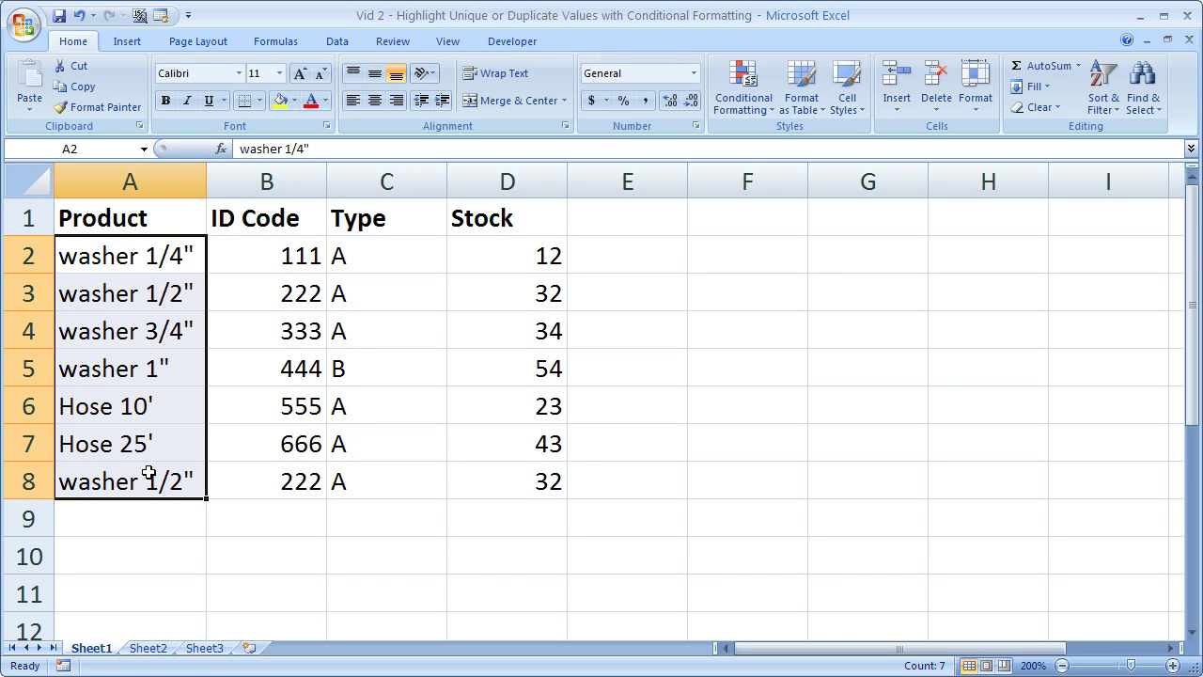
{"action": "left_click", "coordinate": [381, 525]}
- Start a Duplicate Values highlighting rule for A2:A8, previewing Unique values before returning to Duplicate
{"action": "left_click_drag", "start_coordinate": [135, 260], "coordinate": [155, 481]}
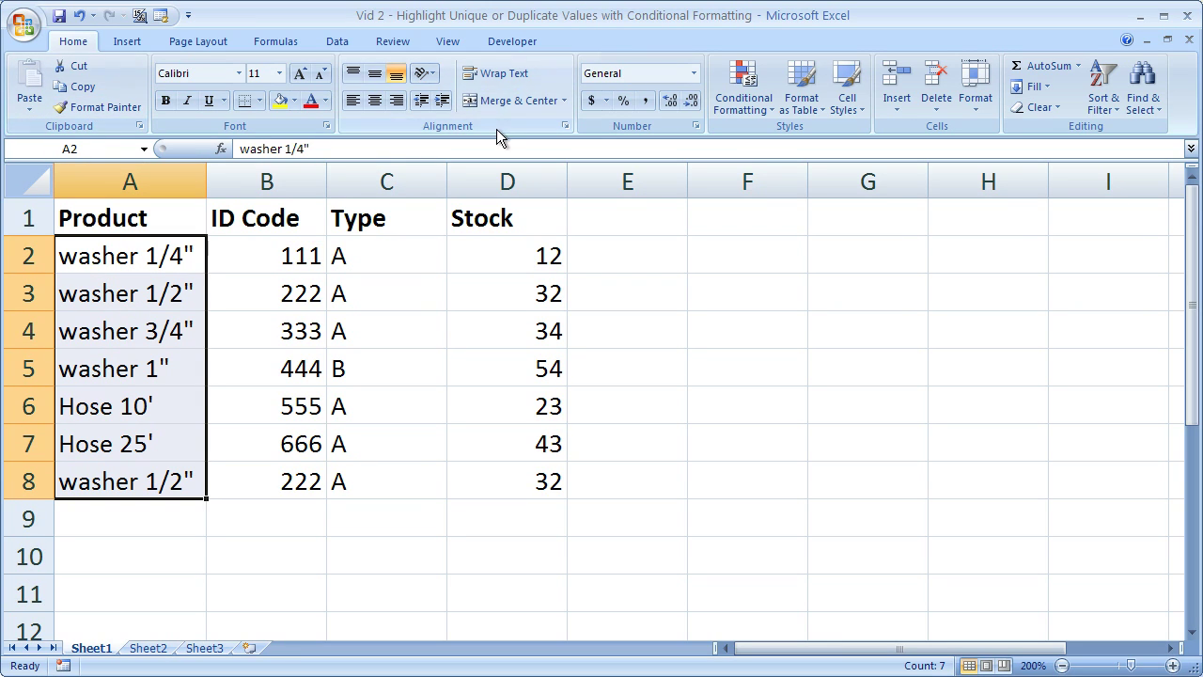
{"action": "left_click", "coordinate": [740, 86]}
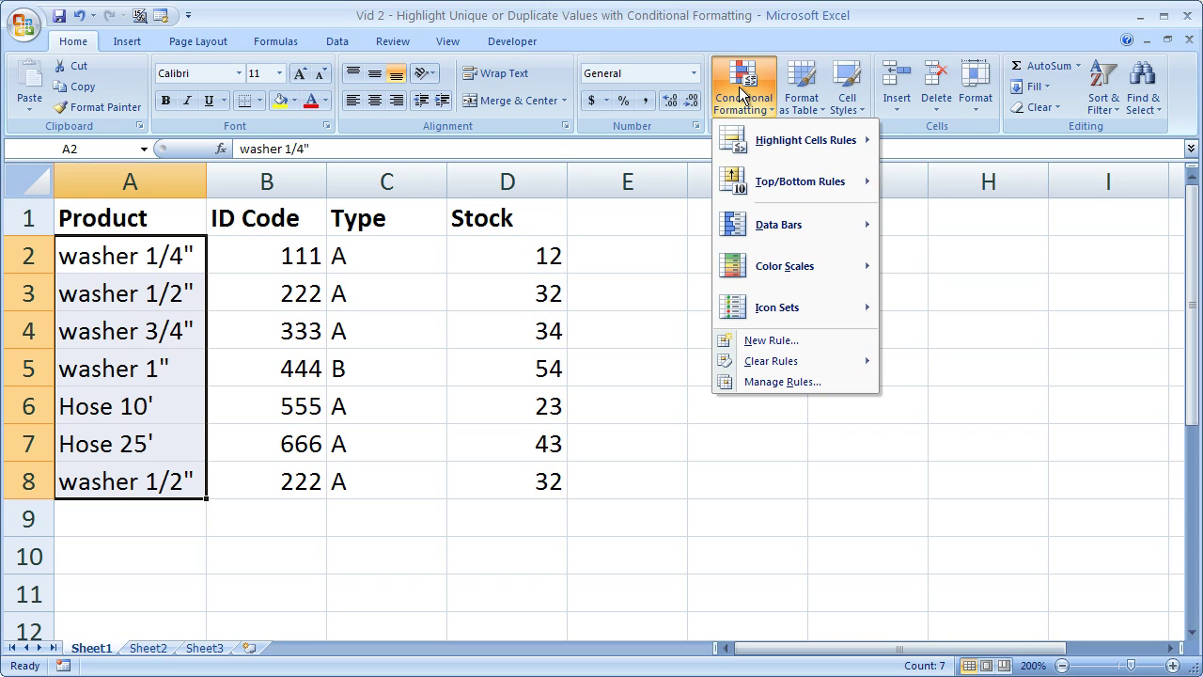
{"action": "mouse_move", "coordinate": [803, 146]}
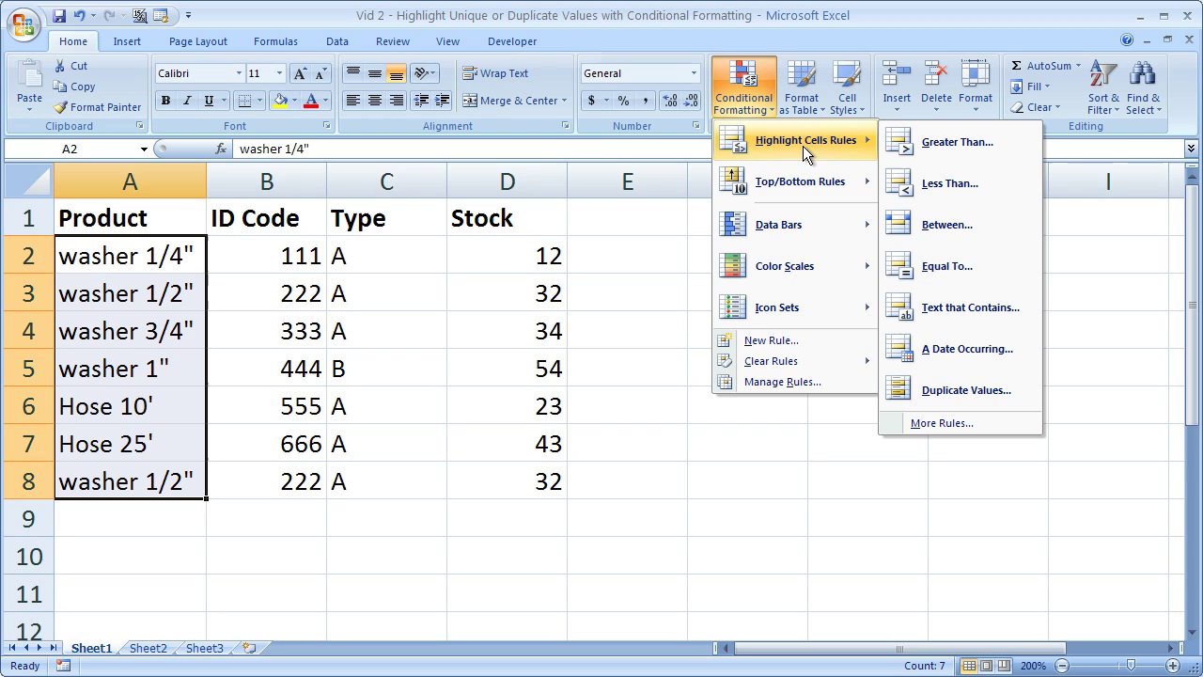
{"action": "left_click", "coordinate": [964, 394]}
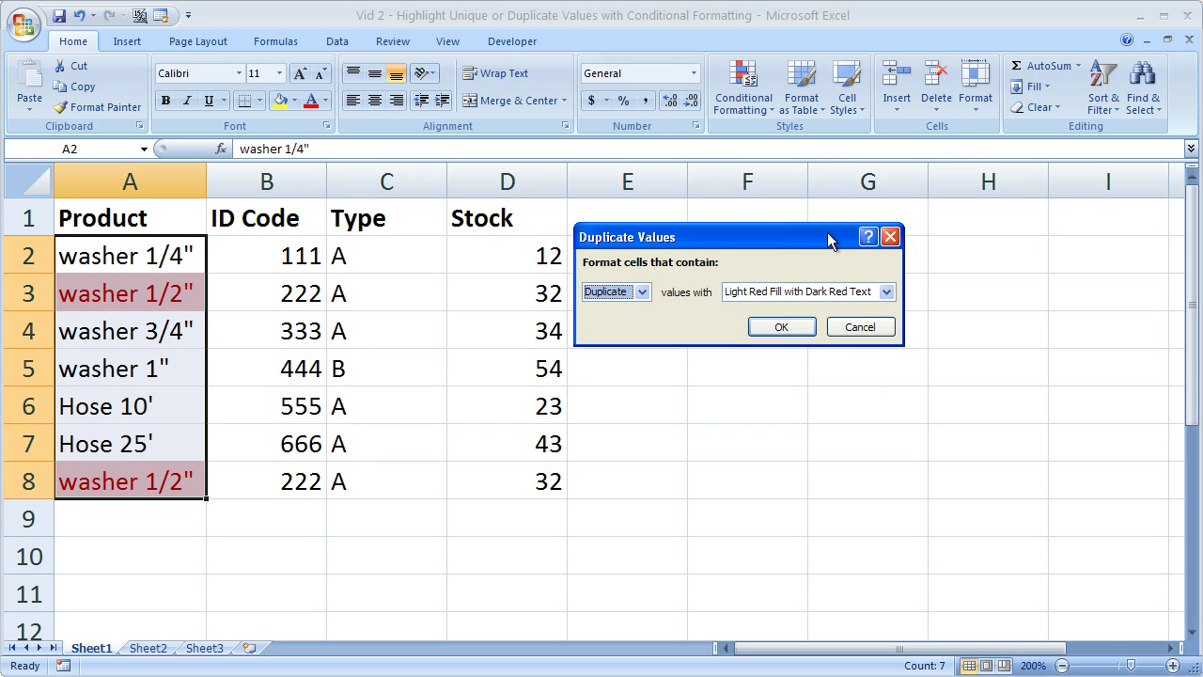
{"action": "left_click", "coordinate": [644, 294]}
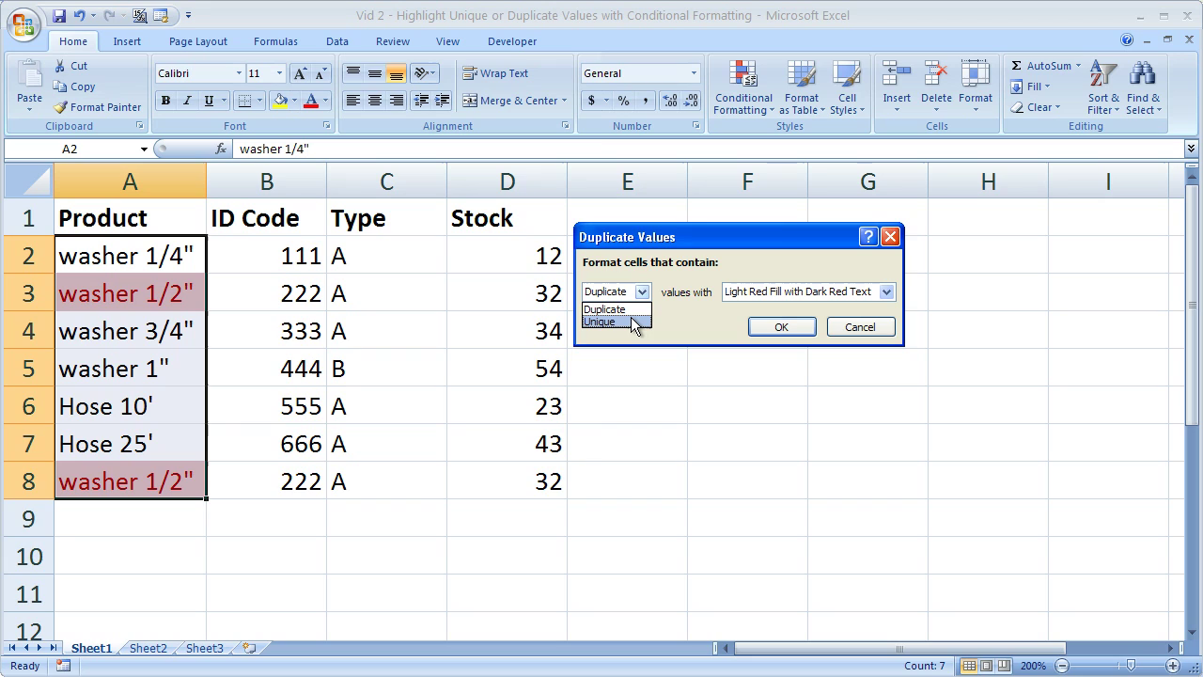
{"action": "left_click", "coordinate": [635, 321]}
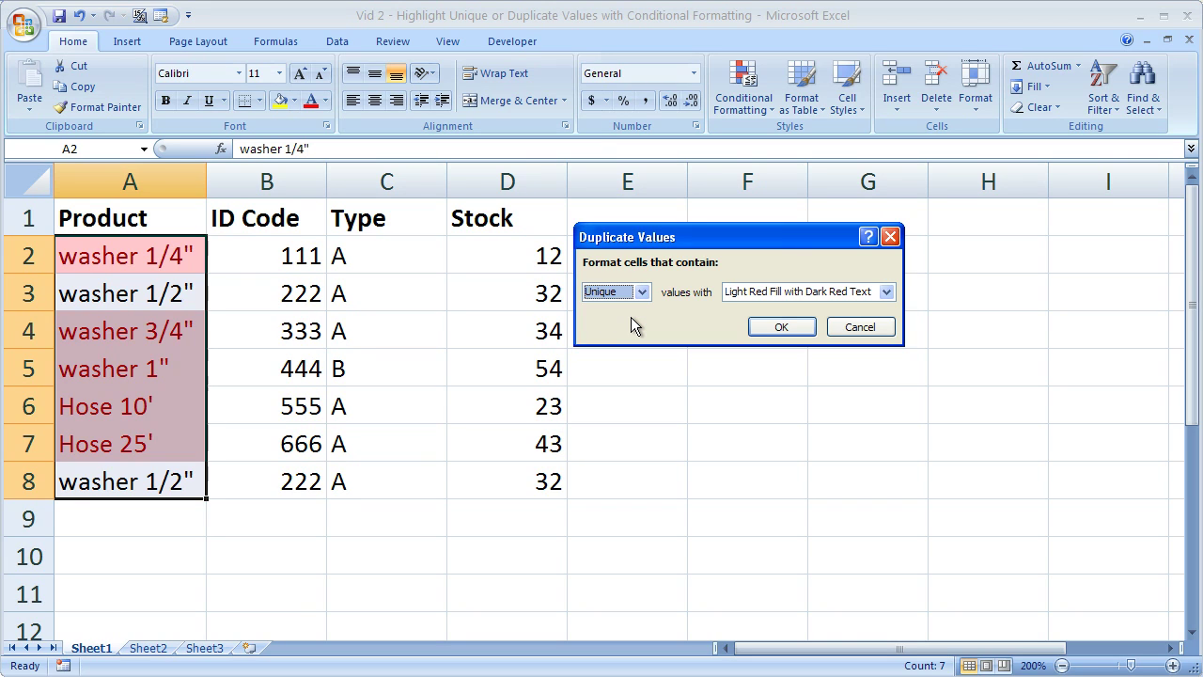
{"action": "left_click", "coordinate": [642, 292]}
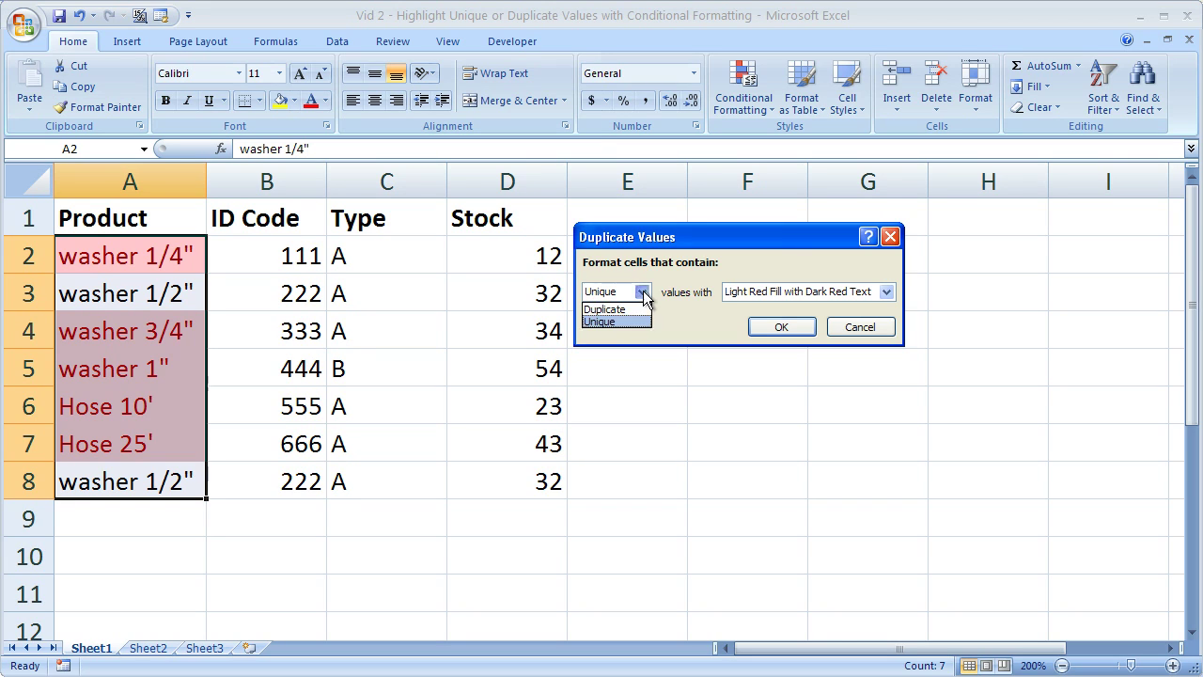
{"action": "left_click", "coordinate": [636, 310]}
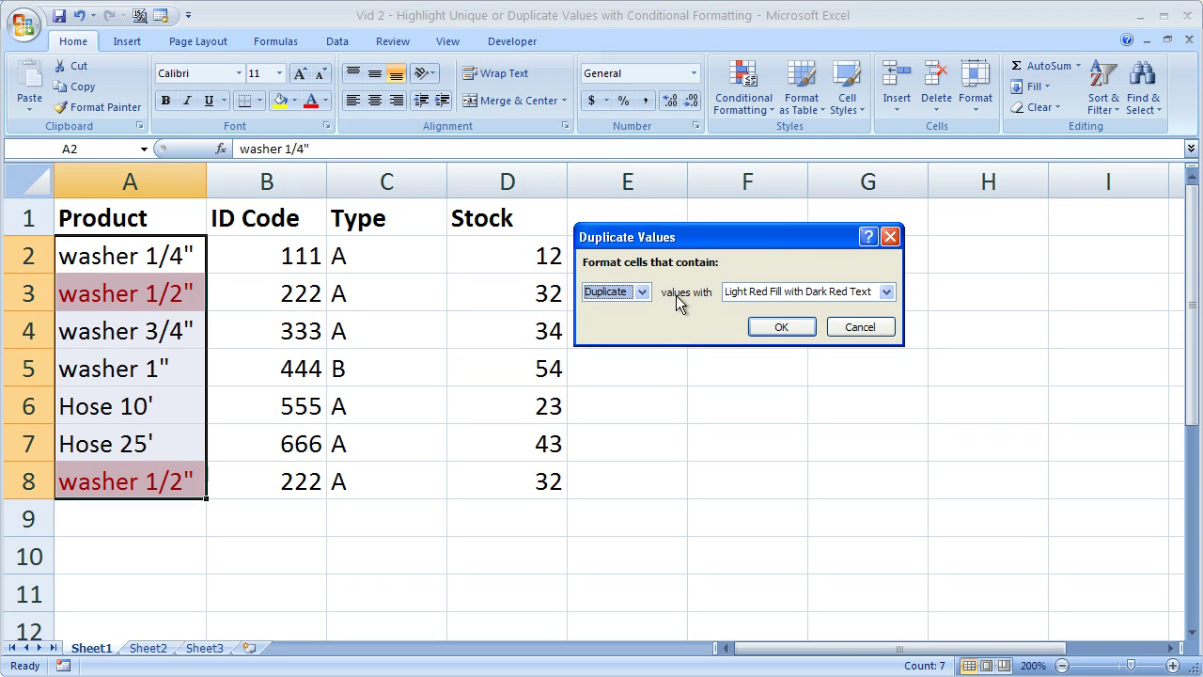
- Try Light Red Fill as the duplicates' format, view the custom format's fill options, and cancel the custom format
{"action": "left_click", "coordinate": [887, 292]}
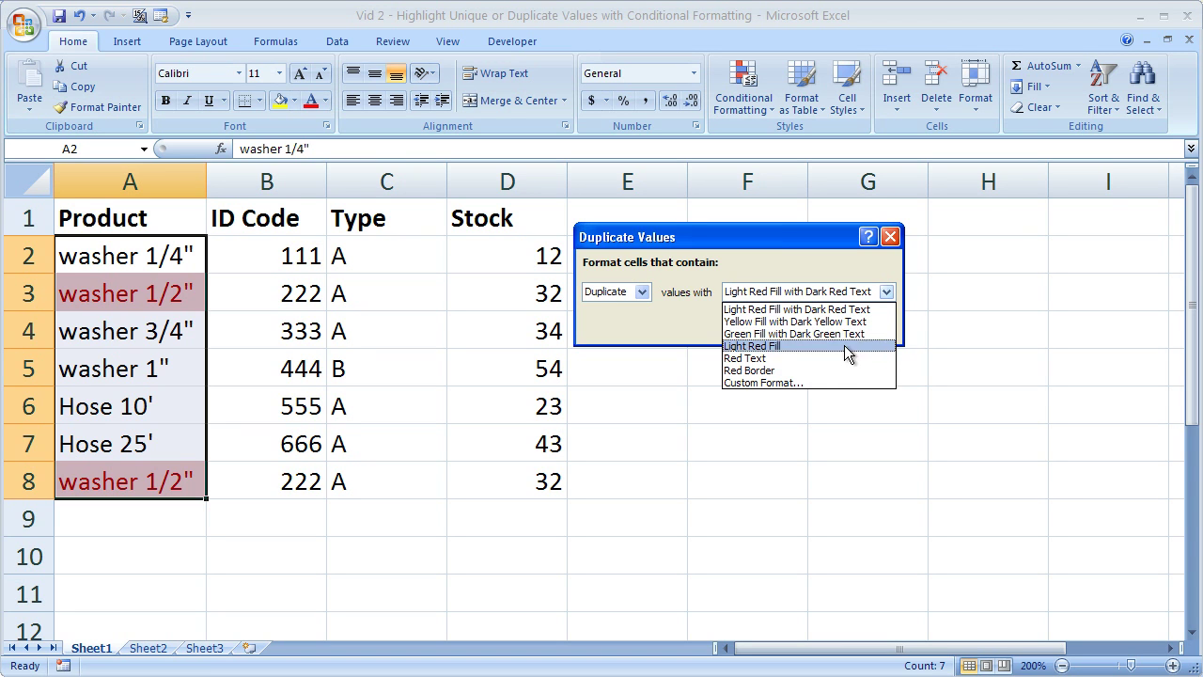
{"action": "left_click", "coordinate": [834, 346]}
{"action": "left_click", "coordinate": [888, 291]}
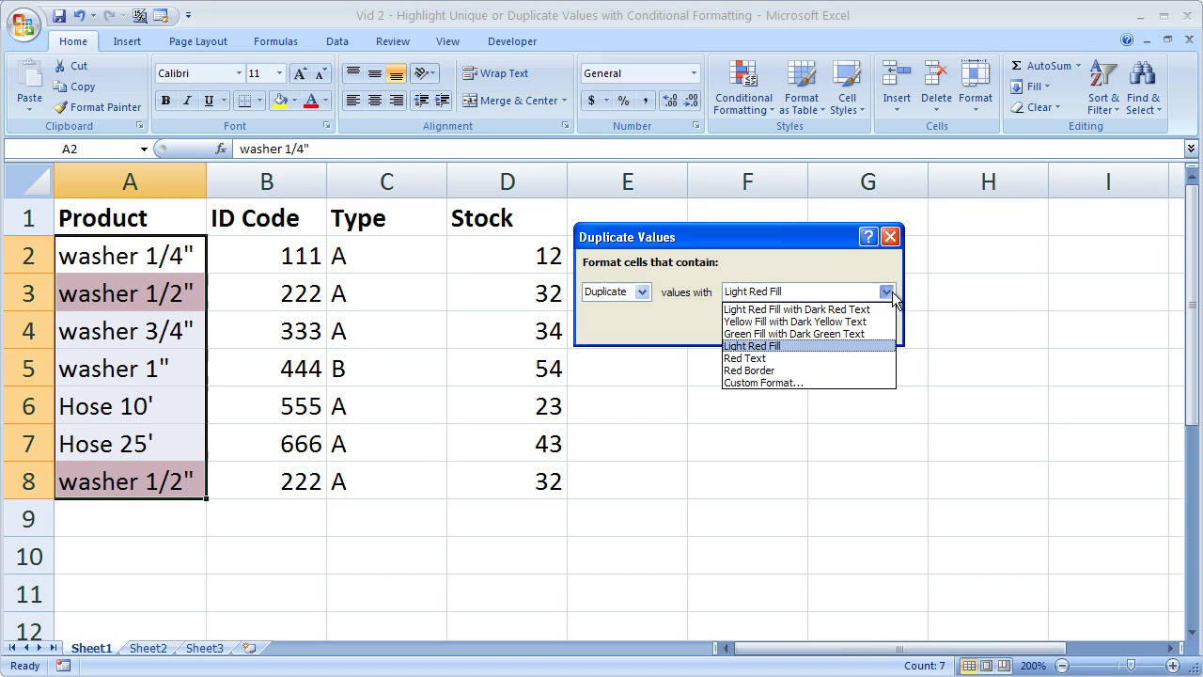
{"action": "left_click", "coordinate": [786, 384]}
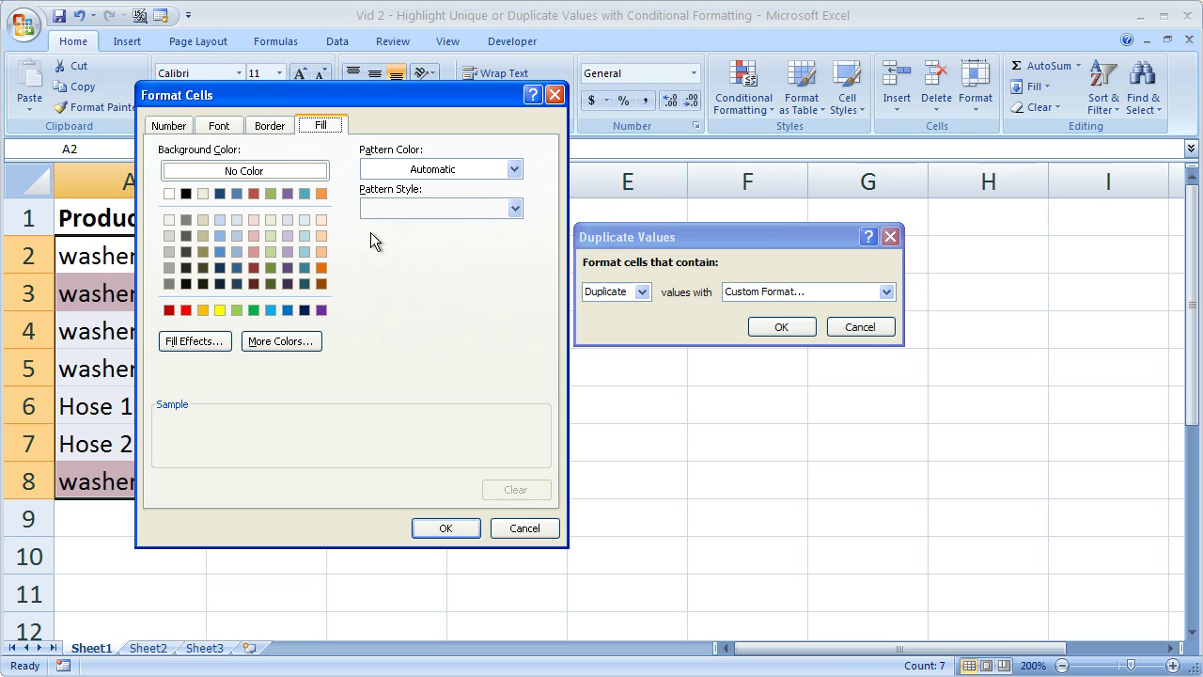
{"action": "left_click", "coordinate": [540, 526]}
- Set the duplicates' format to Light Red Fill with Dark Red Text and apply the rule to the product names
{"action": "left_click", "coordinate": [887, 298]}
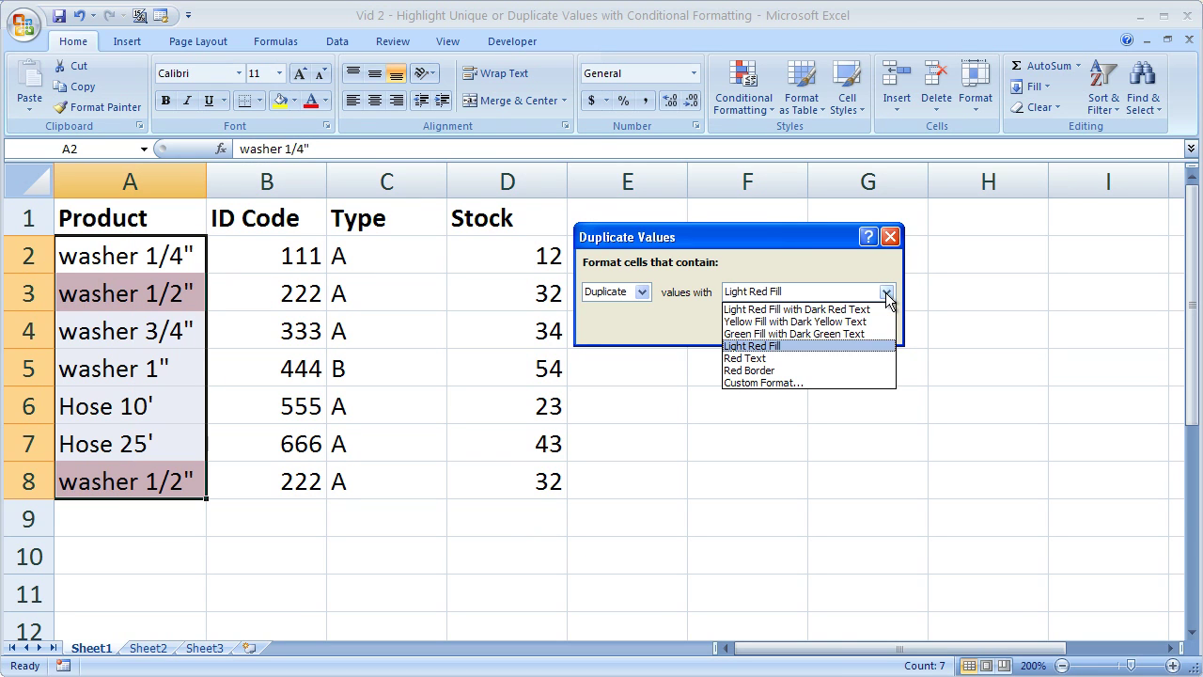
{"action": "left_click", "coordinate": [874, 307]}
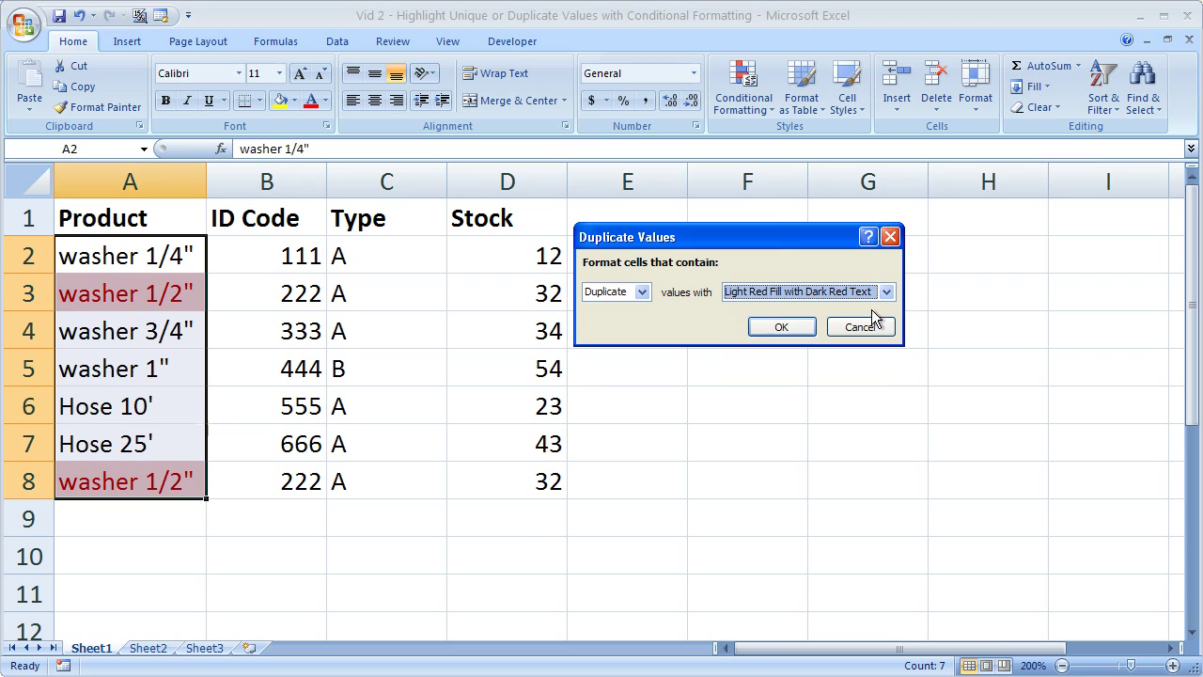
{"action": "left_click", "coordinate": [794, 329]}
{"action": "left_click", "coordinate": [652, 261]}
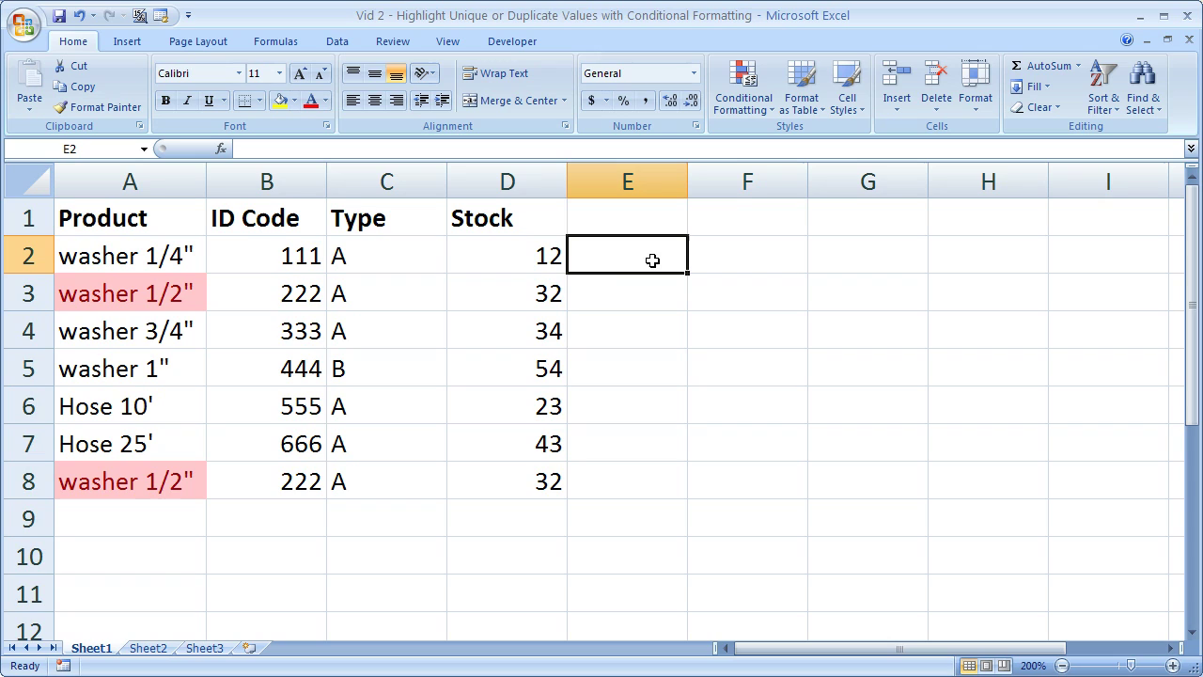
{"action": "left_click_drag", "start_coordinate": [142, 250], "coordinate": [149, 488]}
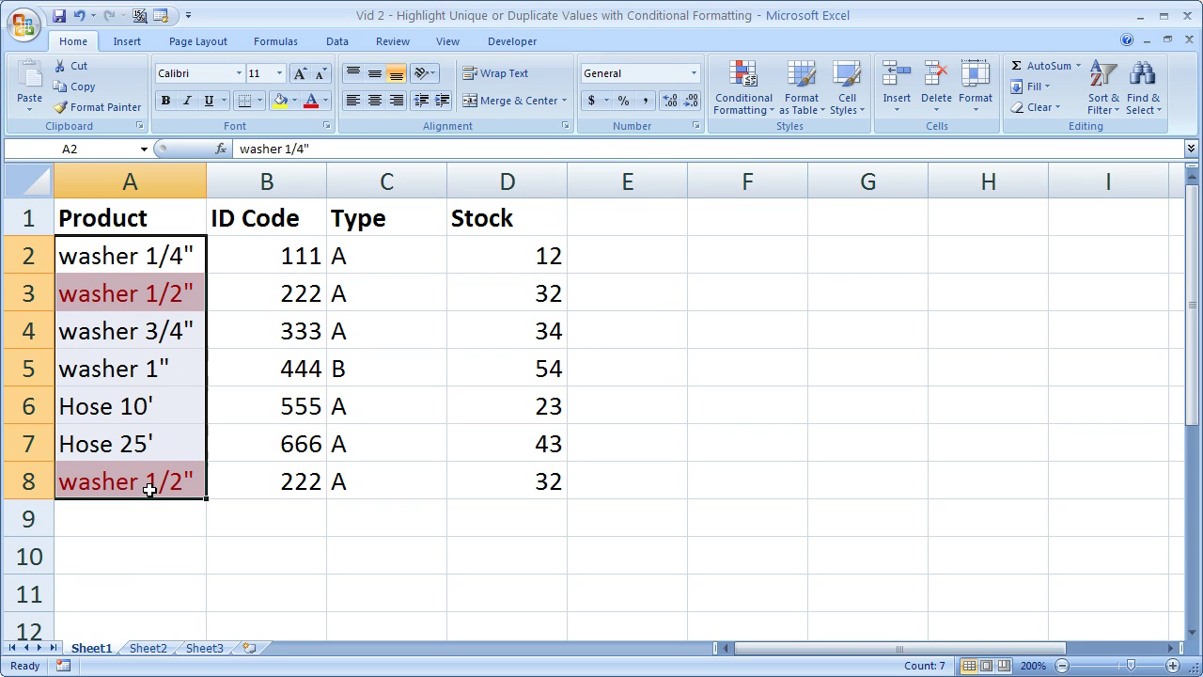
{"action": "left_click", "coordinate": [663, 359]}
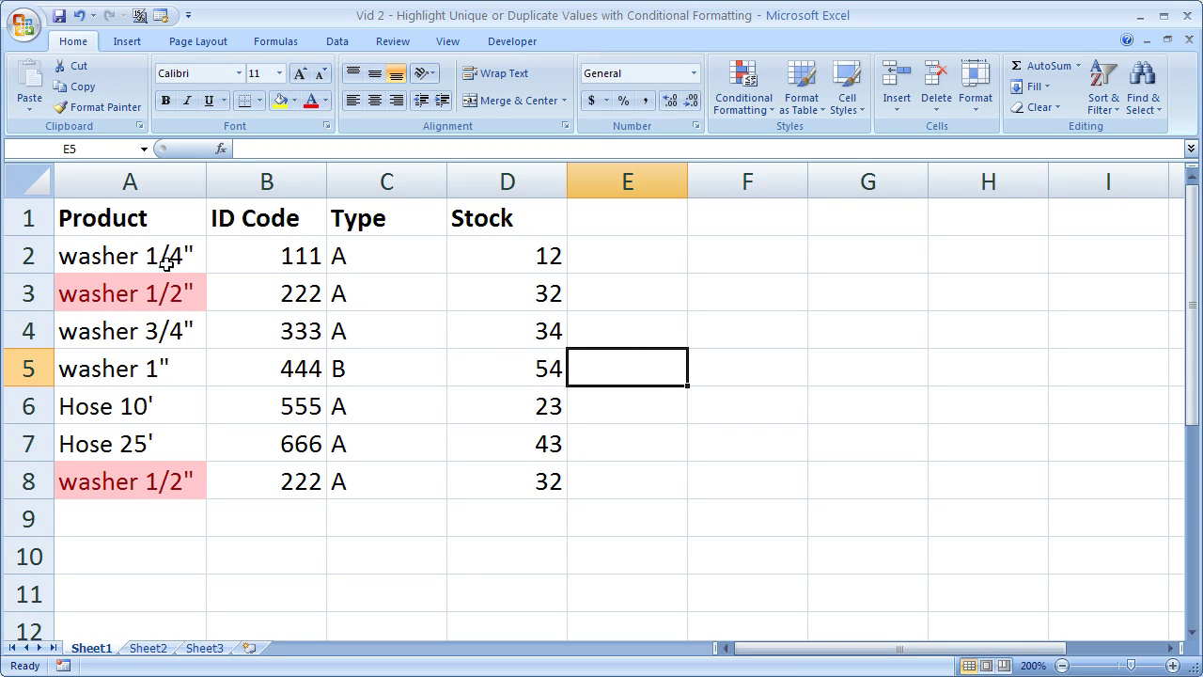
{"action": "left_click_drag", "start_coordinate": [166, 262], "coordinate": [491, 475]}
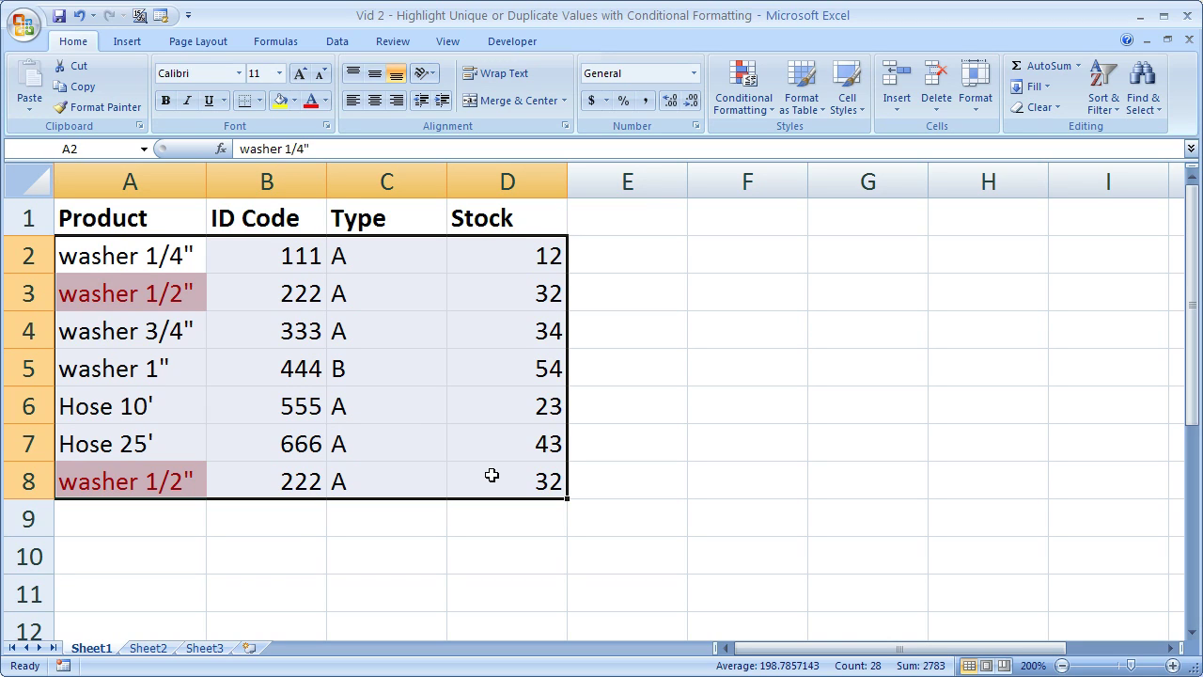
{"action": "left_click", "coordinate": [626, 511]}
- Delete the Duplicate Values conditional formatting rule from the product names in A2:A8
{"action": "left_click_drag", "start_coordinate": [126, 261], "coordinate": [126, 488]}
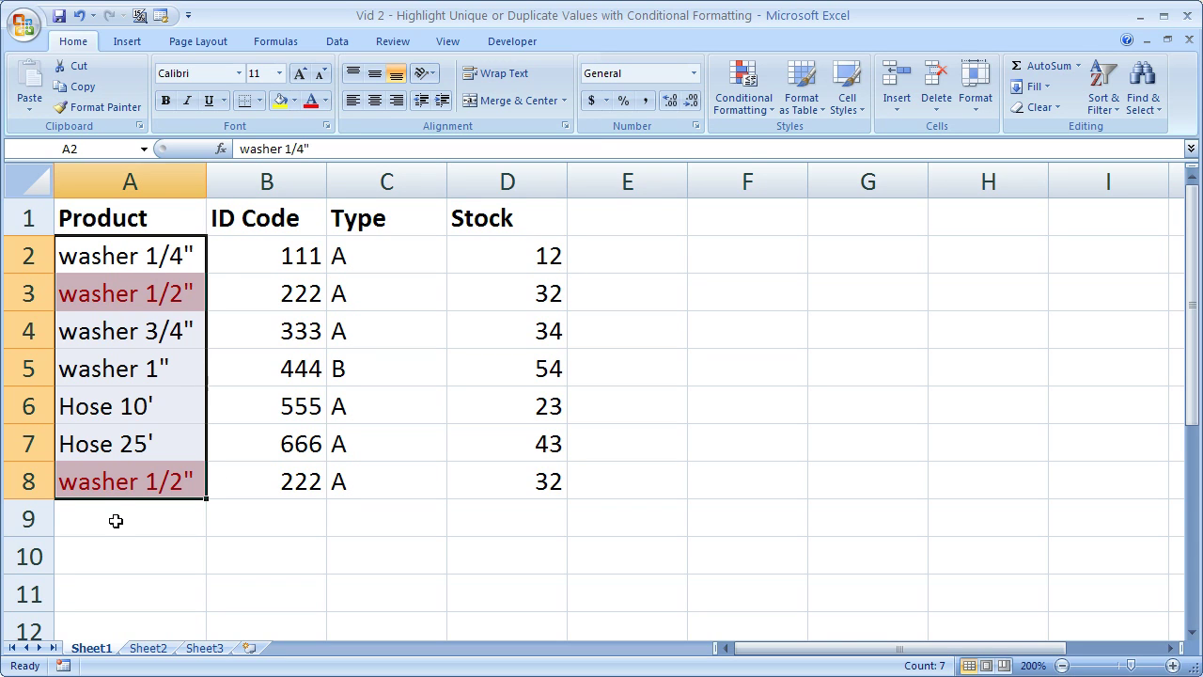
{"action": "left_click", "coordinate": [735, 100]}
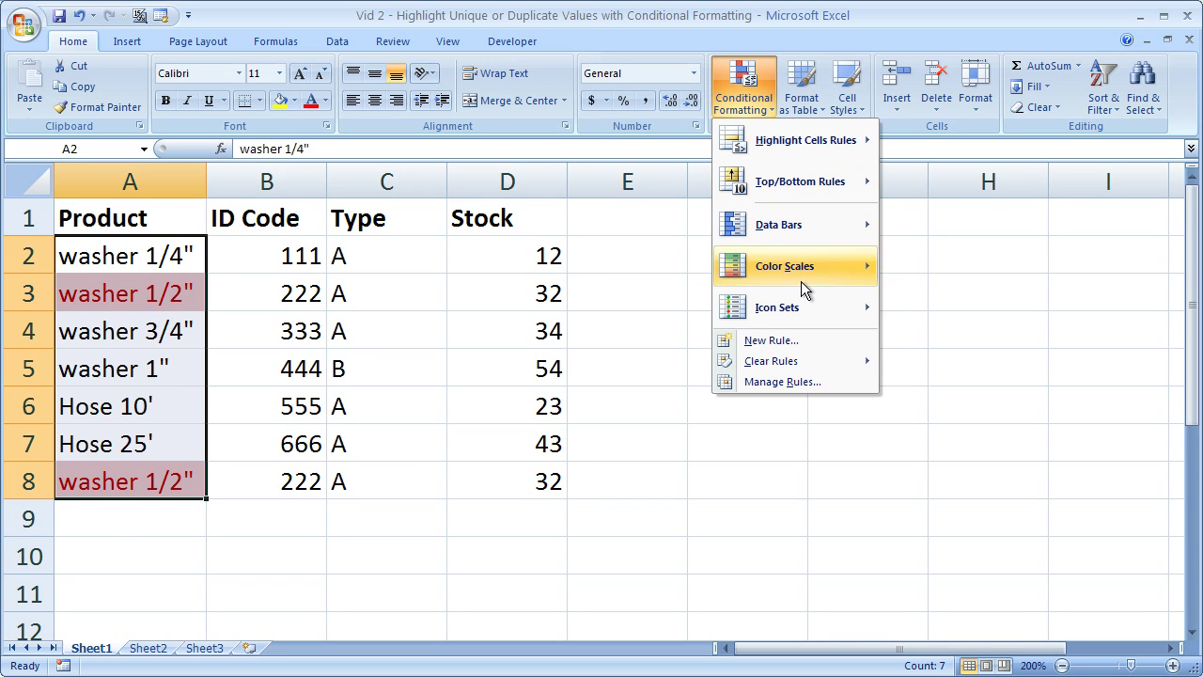
{"action": "left_click", "coordinate": [804, 382]}
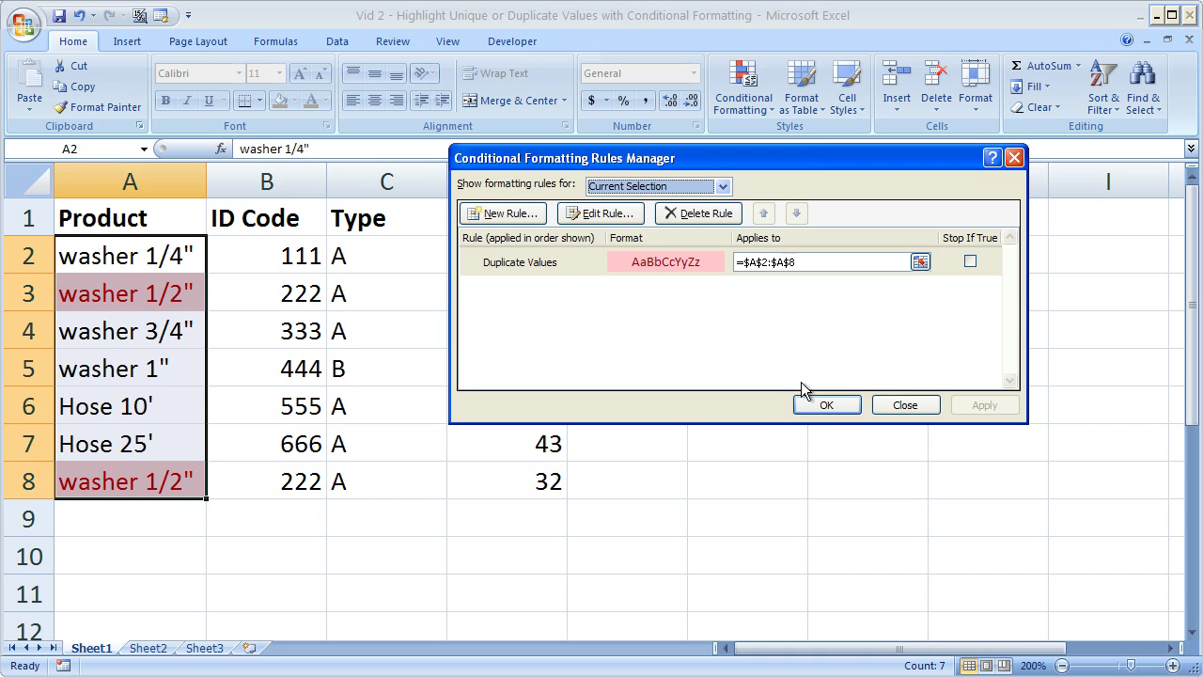
{"action": "left_click", "coordinate": [568, 264]}
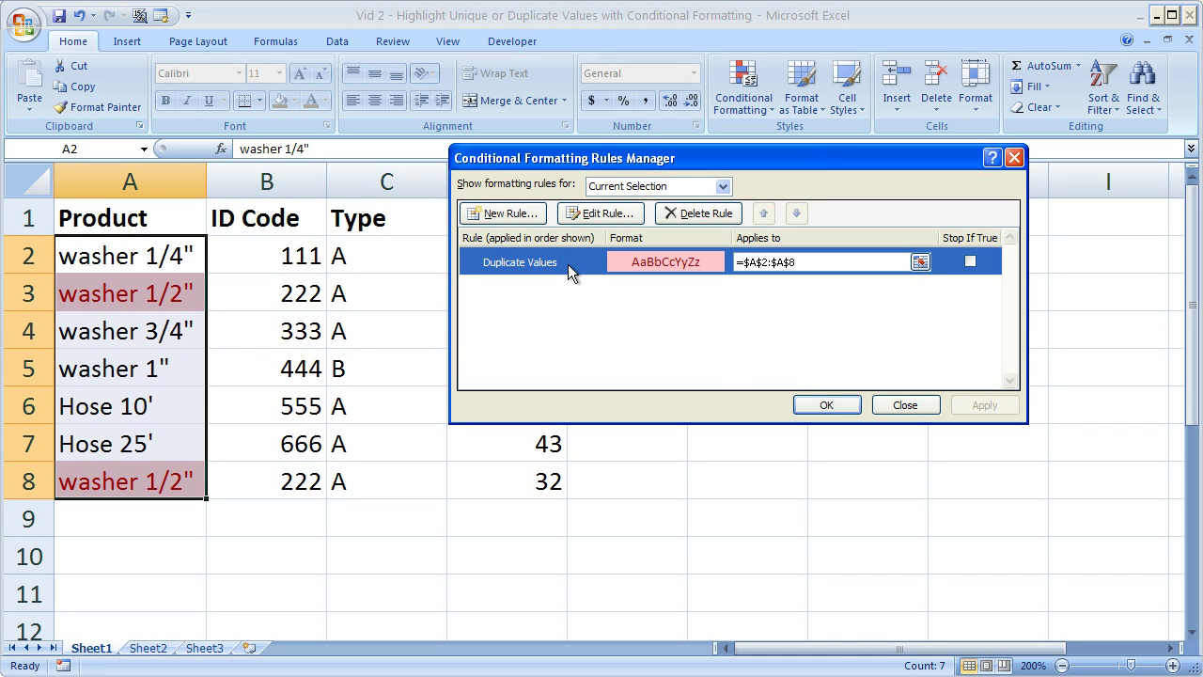
{"action": "left_click", "coordinate": [699, 212]}
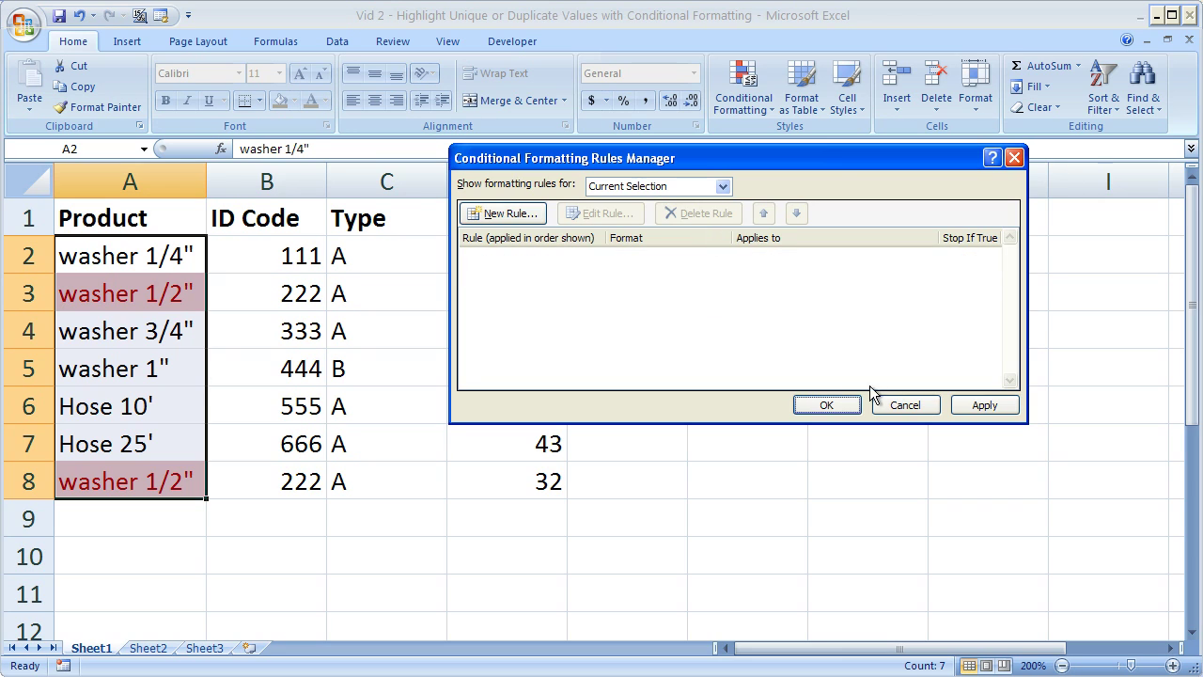
{"action": "left_click", "coordinate": [841, 403]}
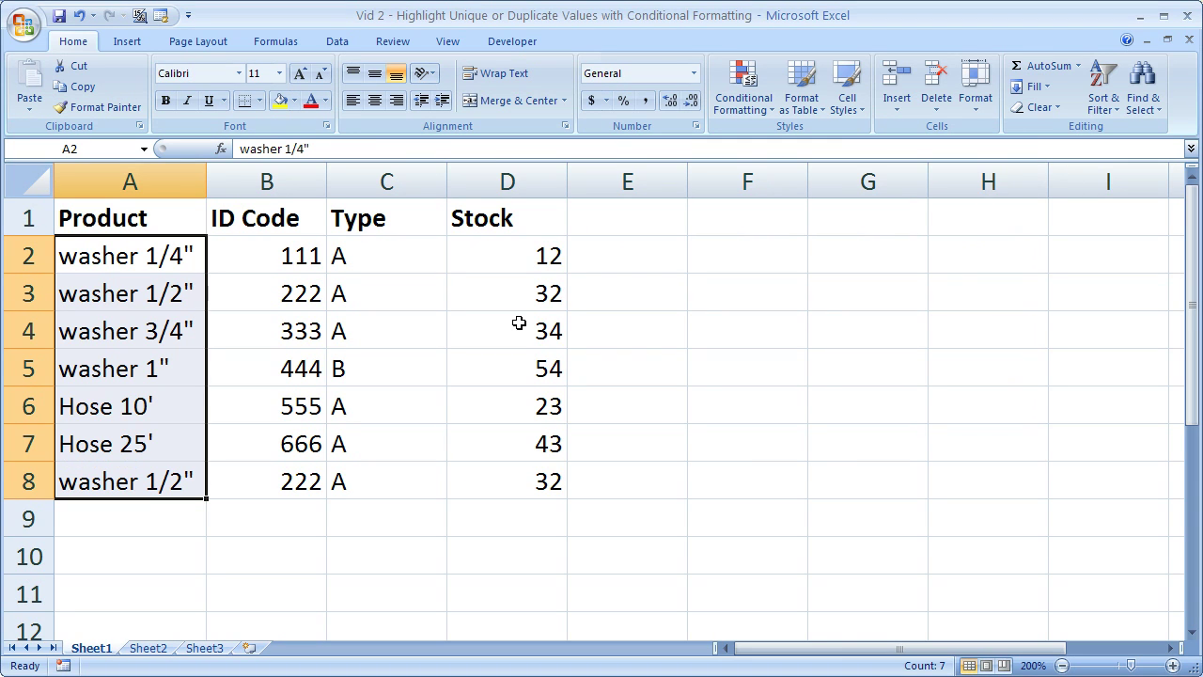
- Try the Duplicate Values highlighting rule on the whole data range A2:D8, and cancel it
{"action": "left_click_drag", "start_coordinate": [133, 252], "coordinate": [490, 471]}
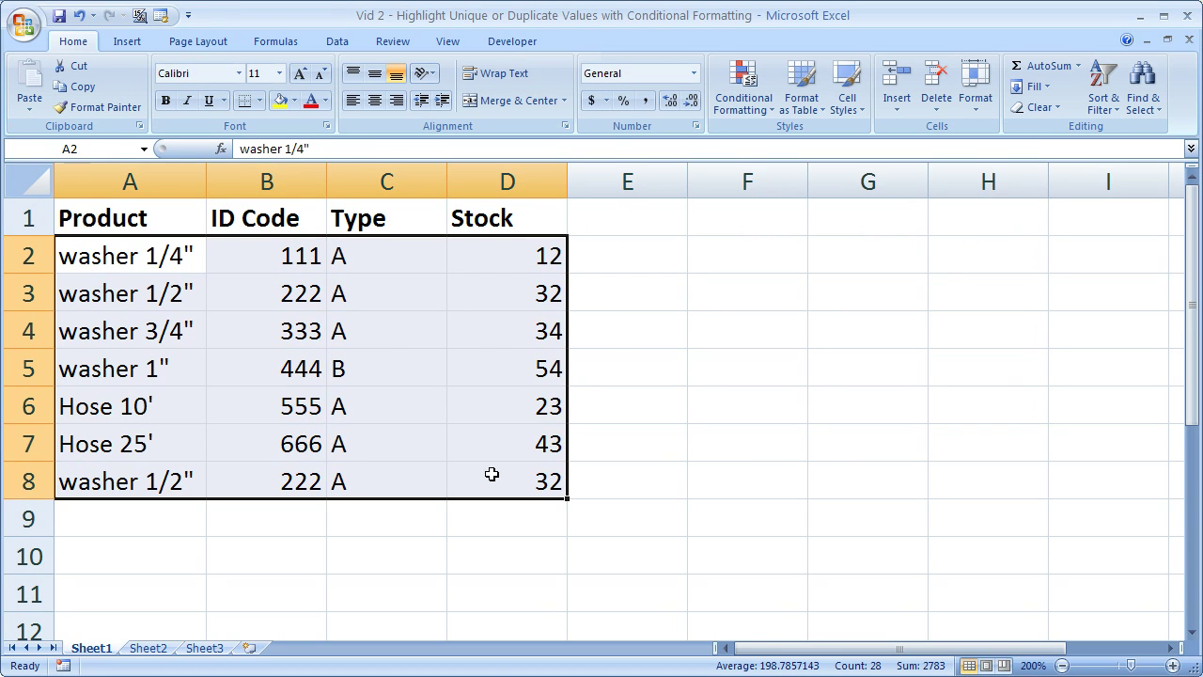
{"action": "left_click", "coordinate": [747, 111]}
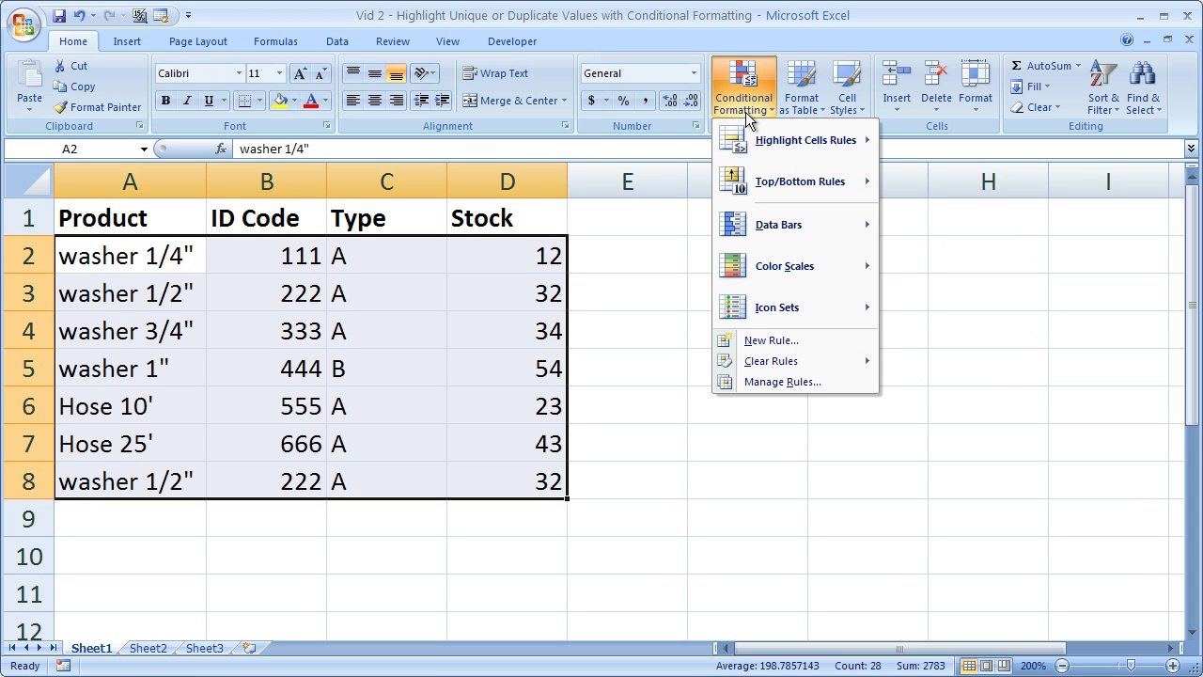
{"action": "mouse_move", "coordinate": [760, 137]}
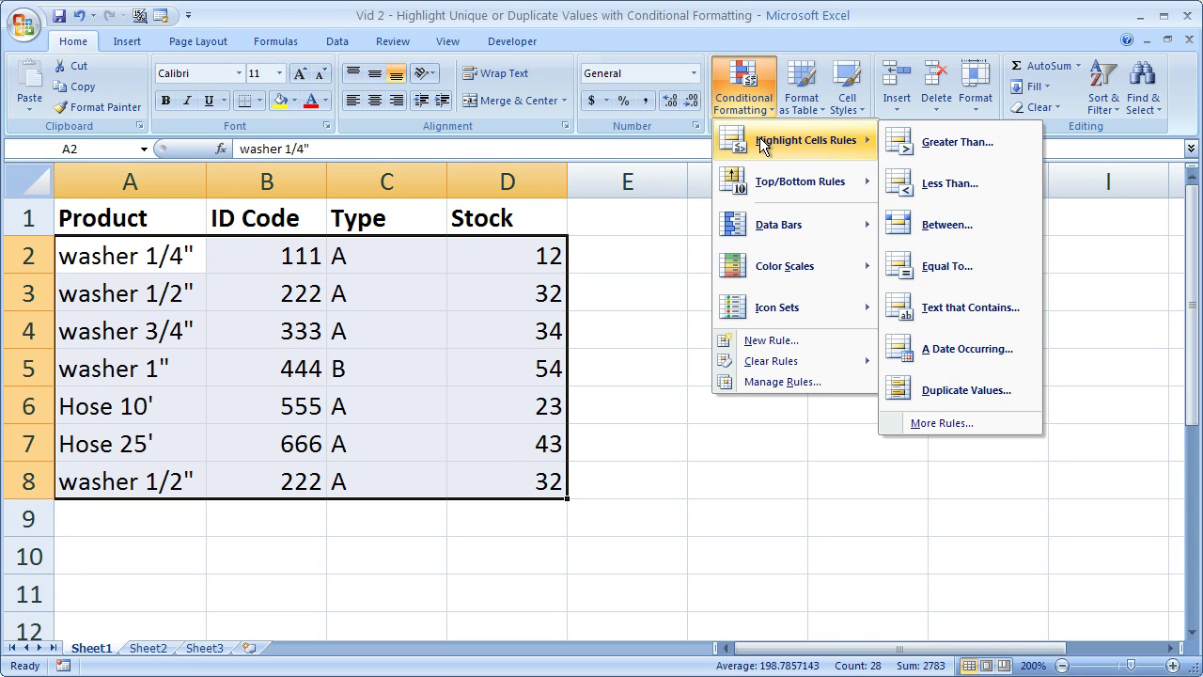
{"action": "left_click", "coordinate": [965, 390]}
{"action": "left_click_drag", "start_coordinate": [767, 240], "coordinate": [838, 260]}
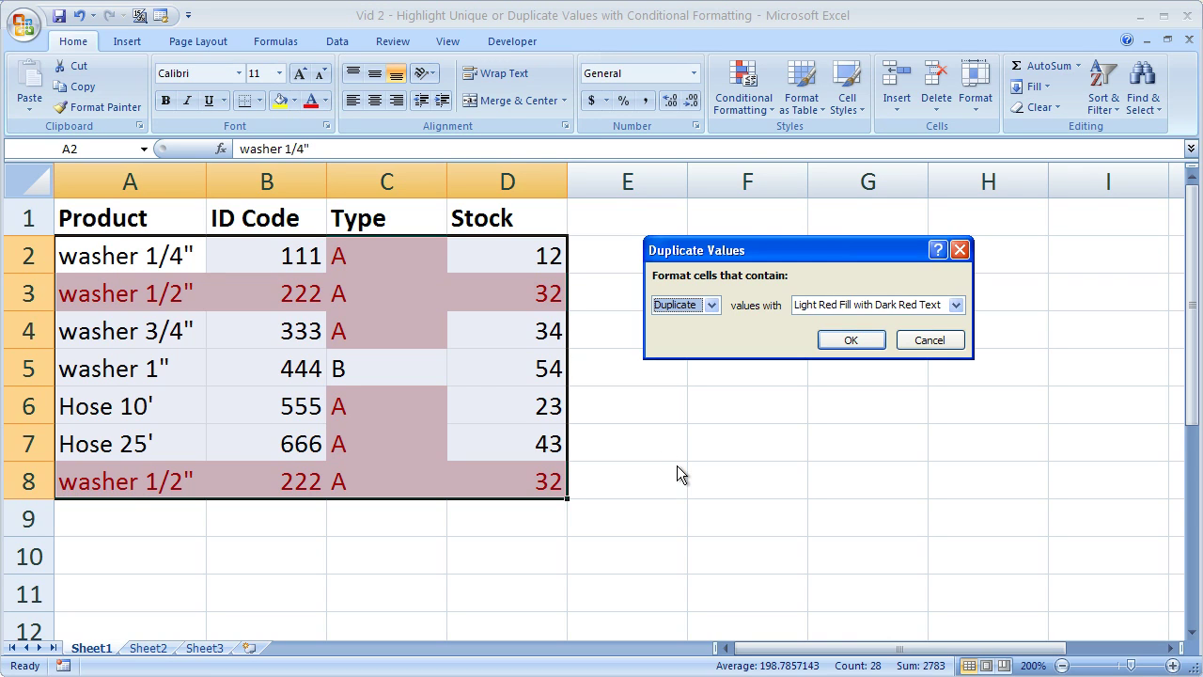
{"action": "left_click", "coordinate": [930, 340]}
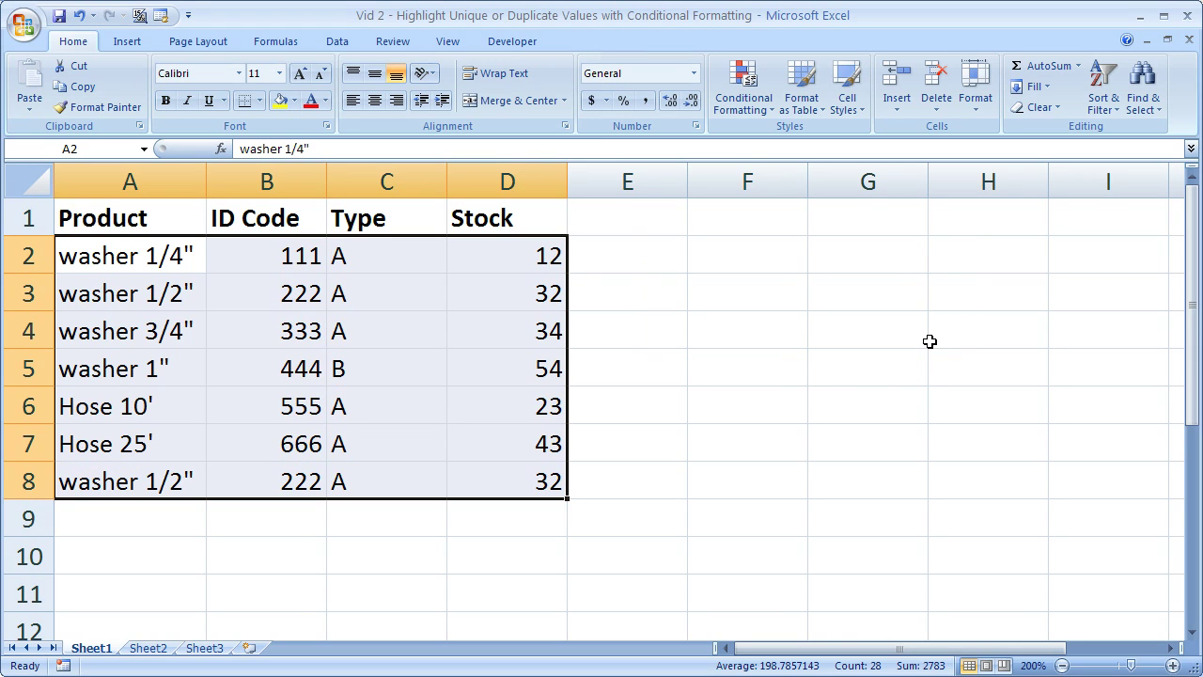
- Highlight the unique product names in A2:A8 with Light Red Fill with Dark Red Text using the Duplicate Values rule
{"action": "left_click_drag", "start_coordinate": [140, 260], "coordinate": [131, 480]}
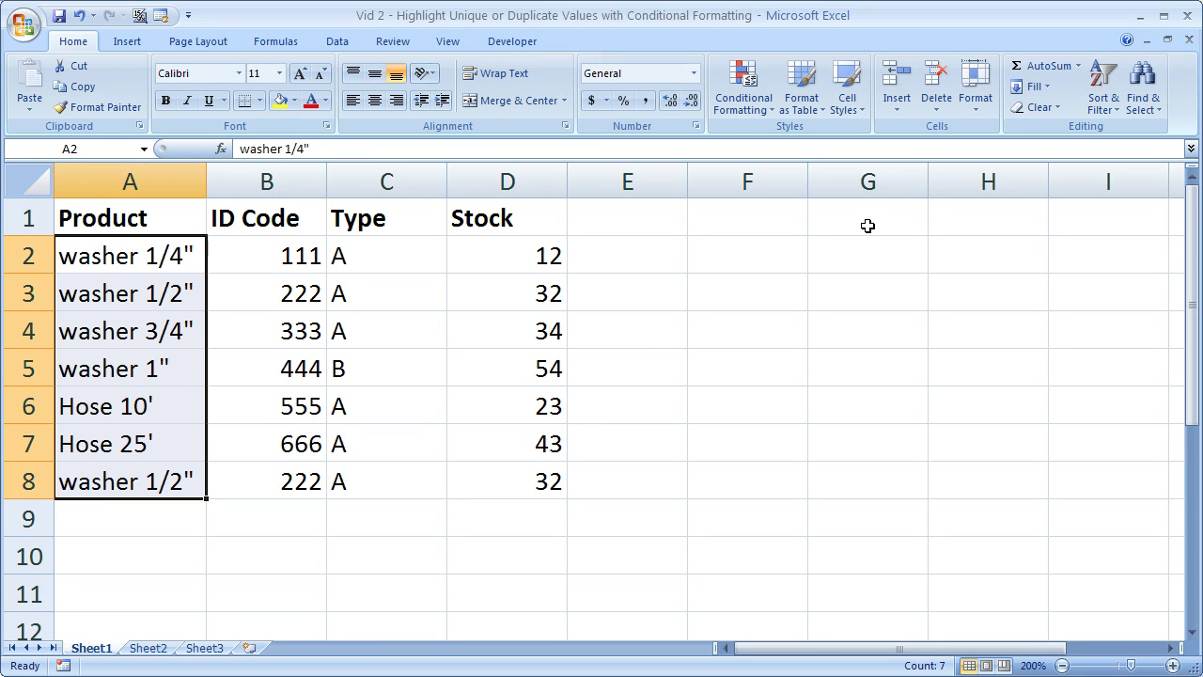
{"action": "left_click", "coordinate": [742, 87]}
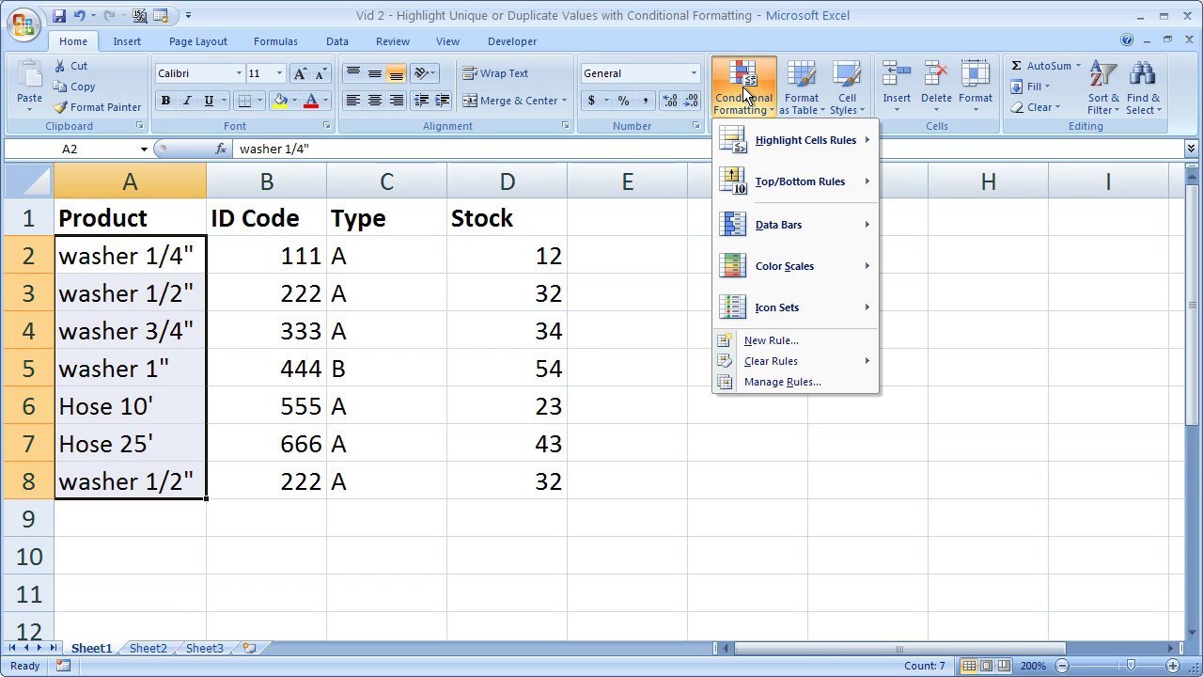
{"action": "mouse_move", "coordinate": [805, 140]}
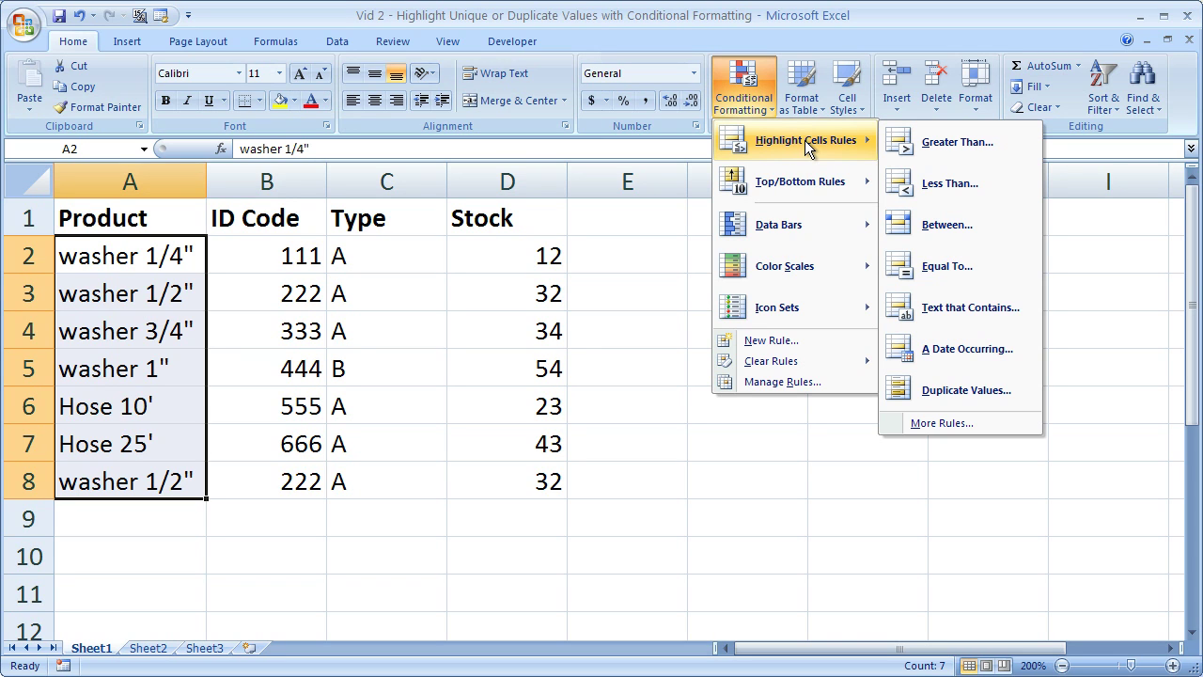
{"action": "left_click", "coordinate": [986, 394]}
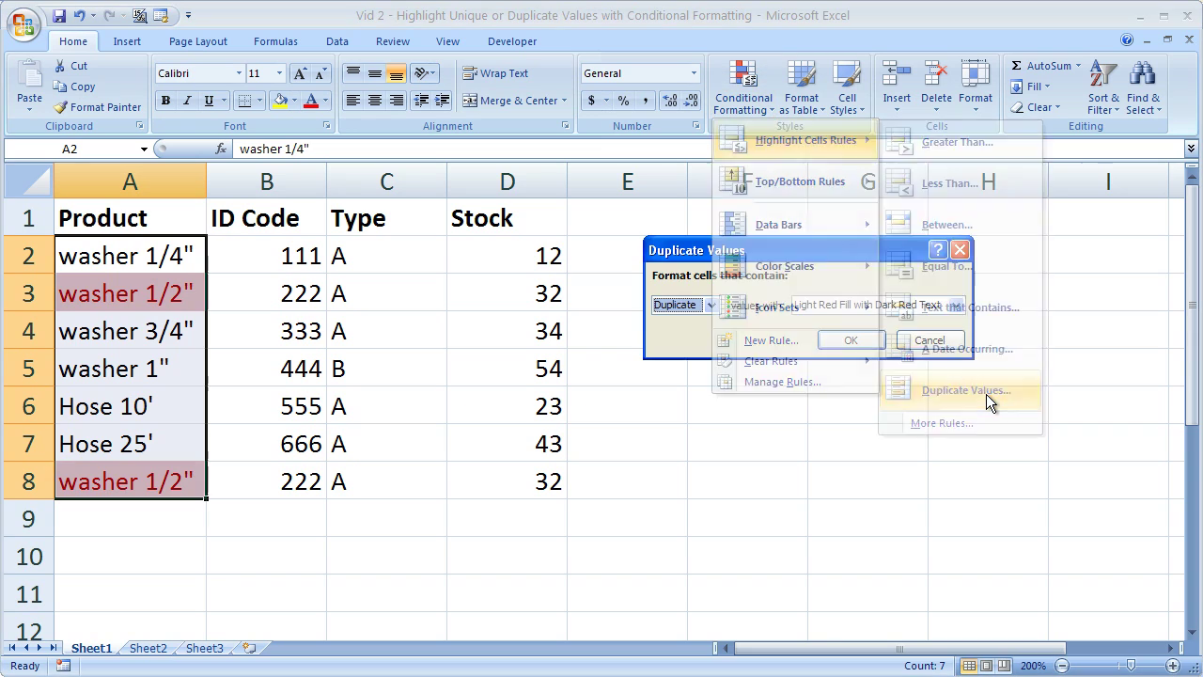
{"action": "left_click", "coordinate": [711, 307]}
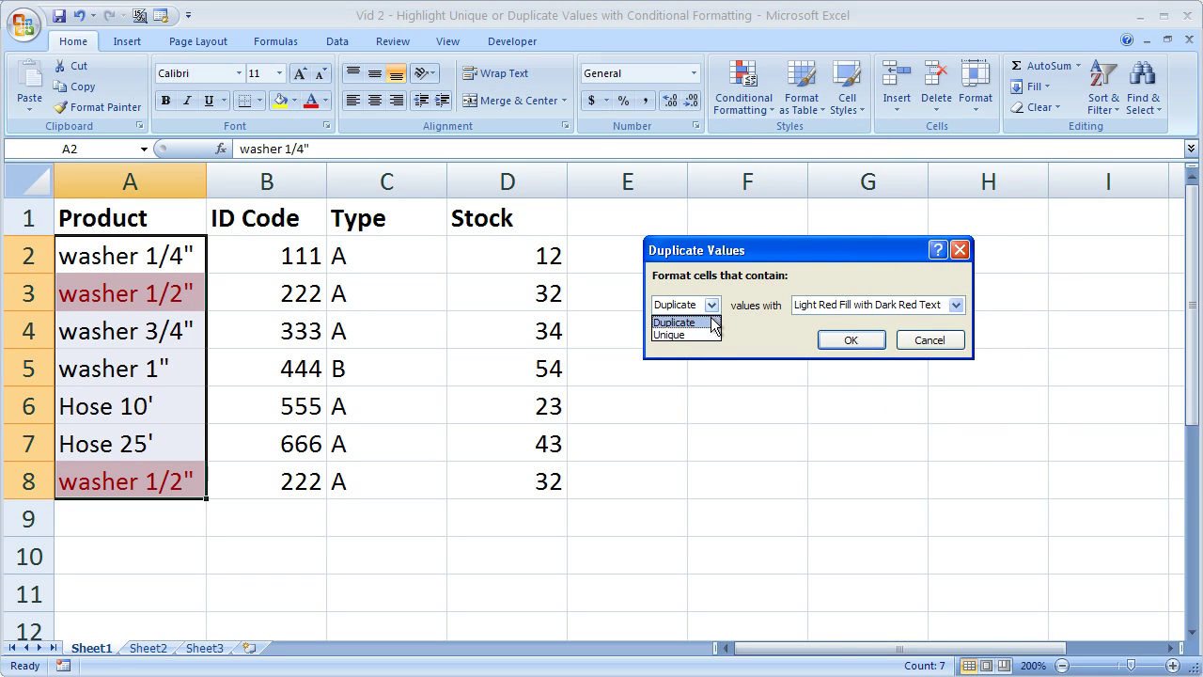
{"action": "left_click", "coordinate": [707, 336]}
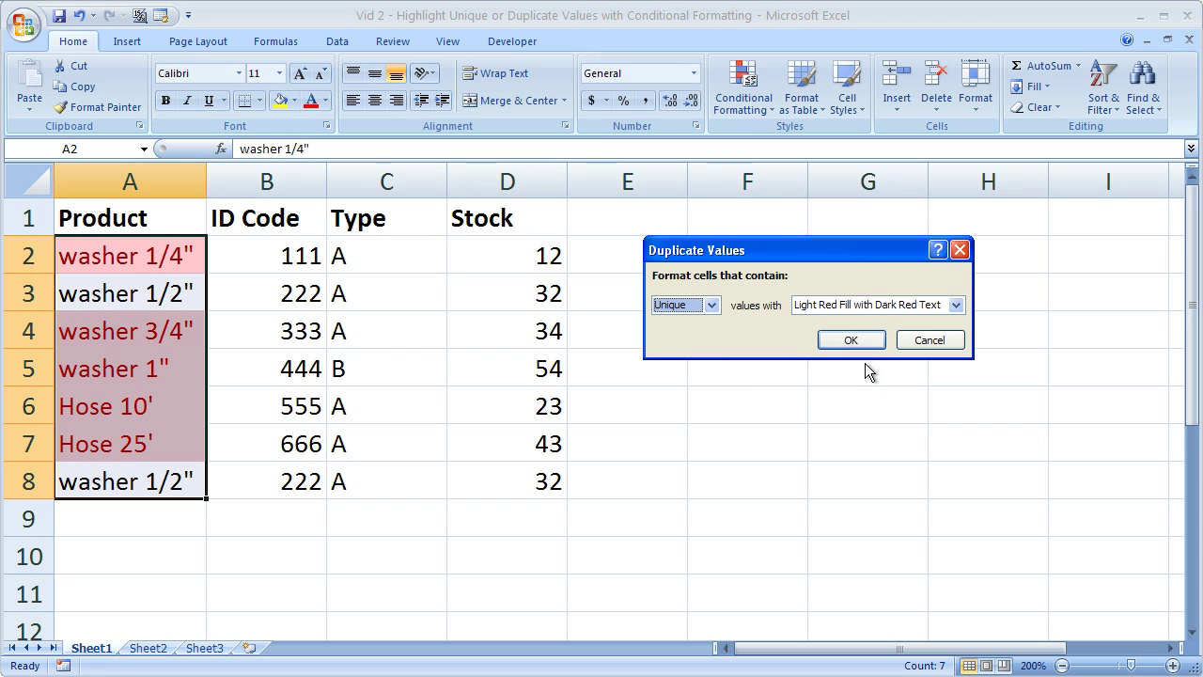
{"action": "left_click", "coordinate": [851, 340]}
{"action": "left_click", "coordinate": [828, 322]}
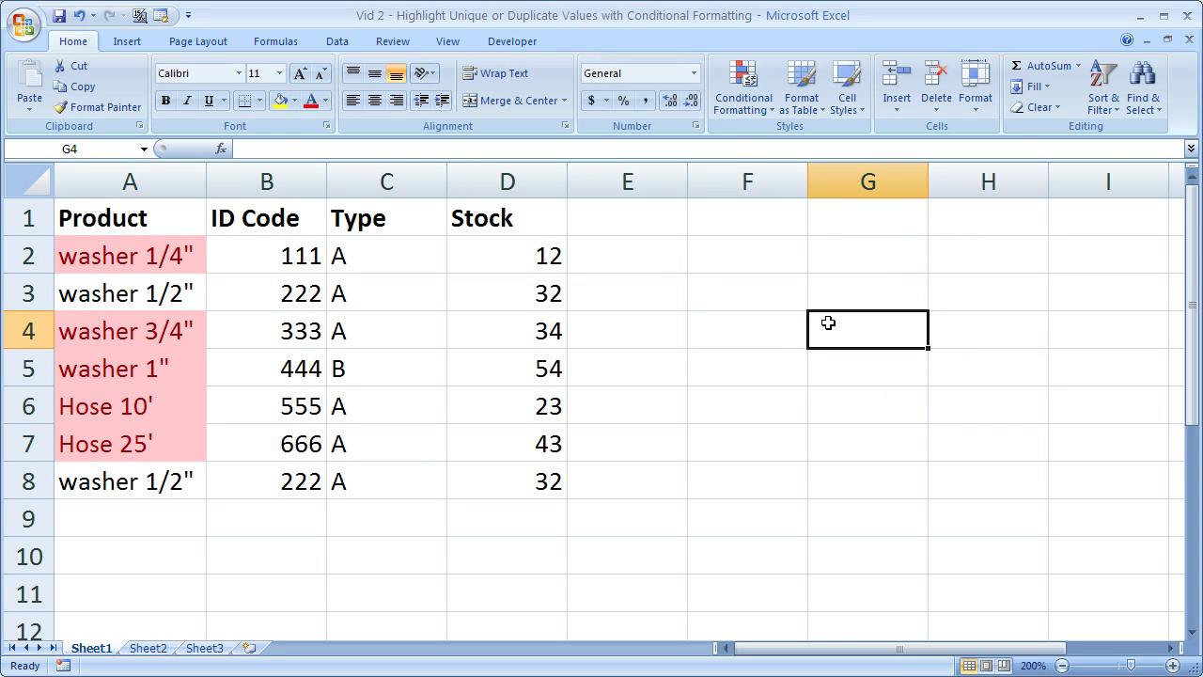
- Delete the Unique Values conditional formatting rule from the product names in A2:A8
{"action": "left_click", "coordinate": [160, 255]}
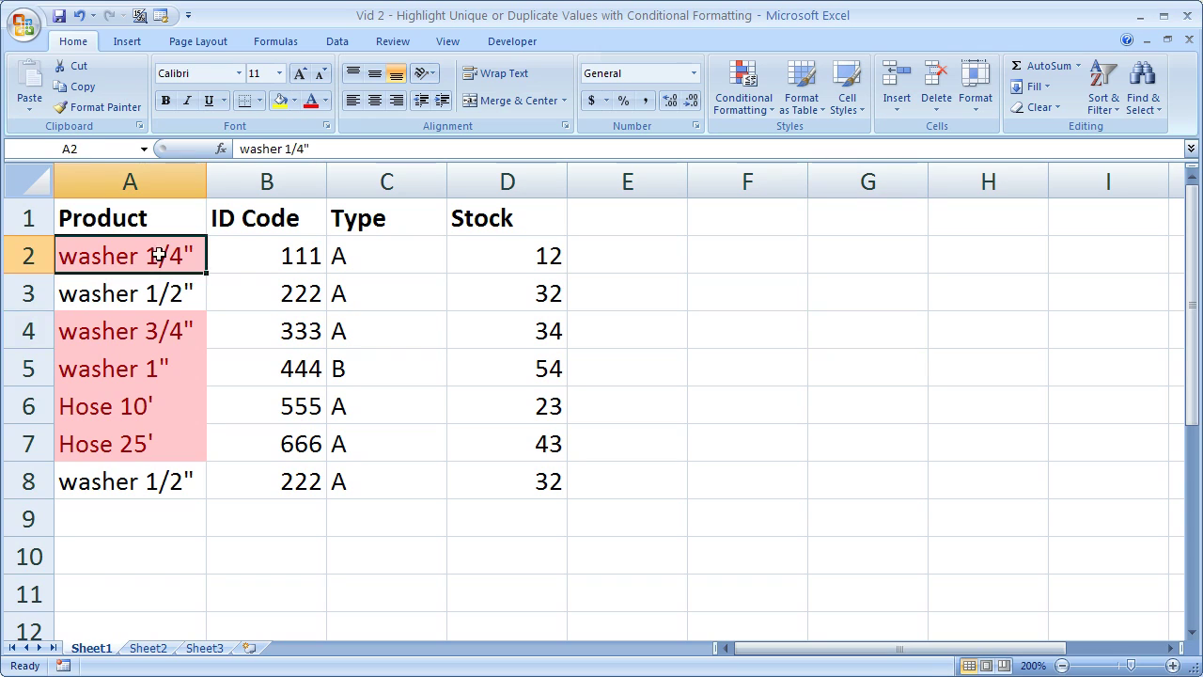
{"action": "left_click_drag", "start_coordinate": [160, 255], "coordinate": [151, 483]}
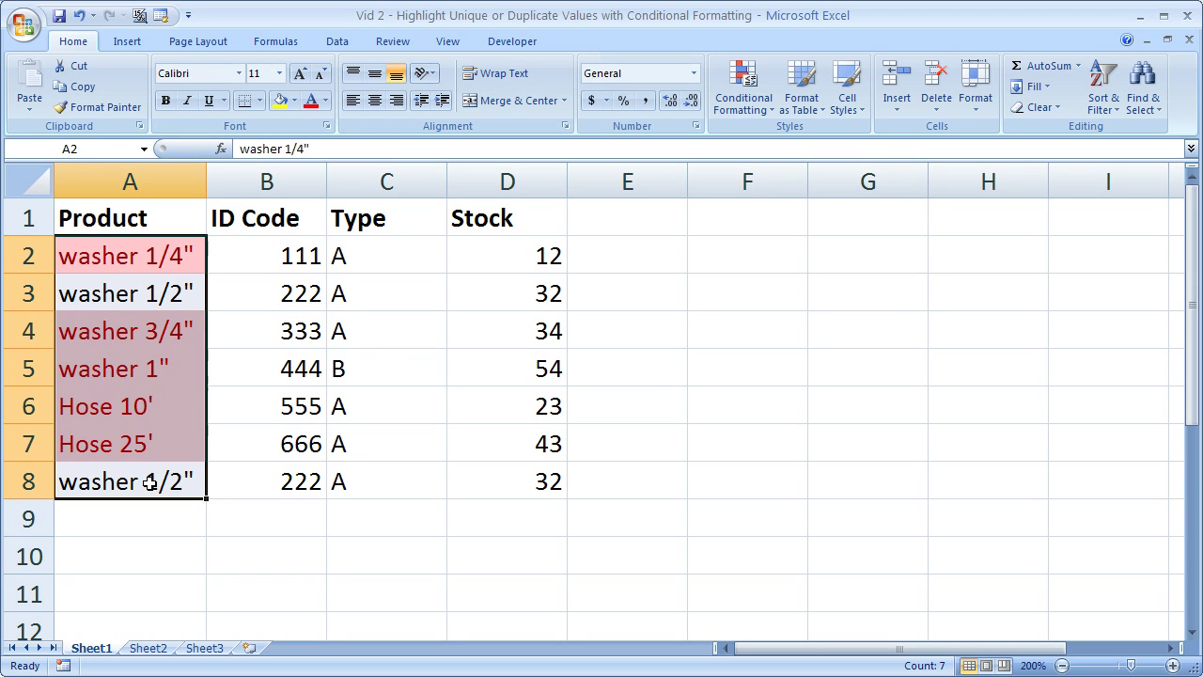
{"action": "left_click", "coordinate": [744, 85]}
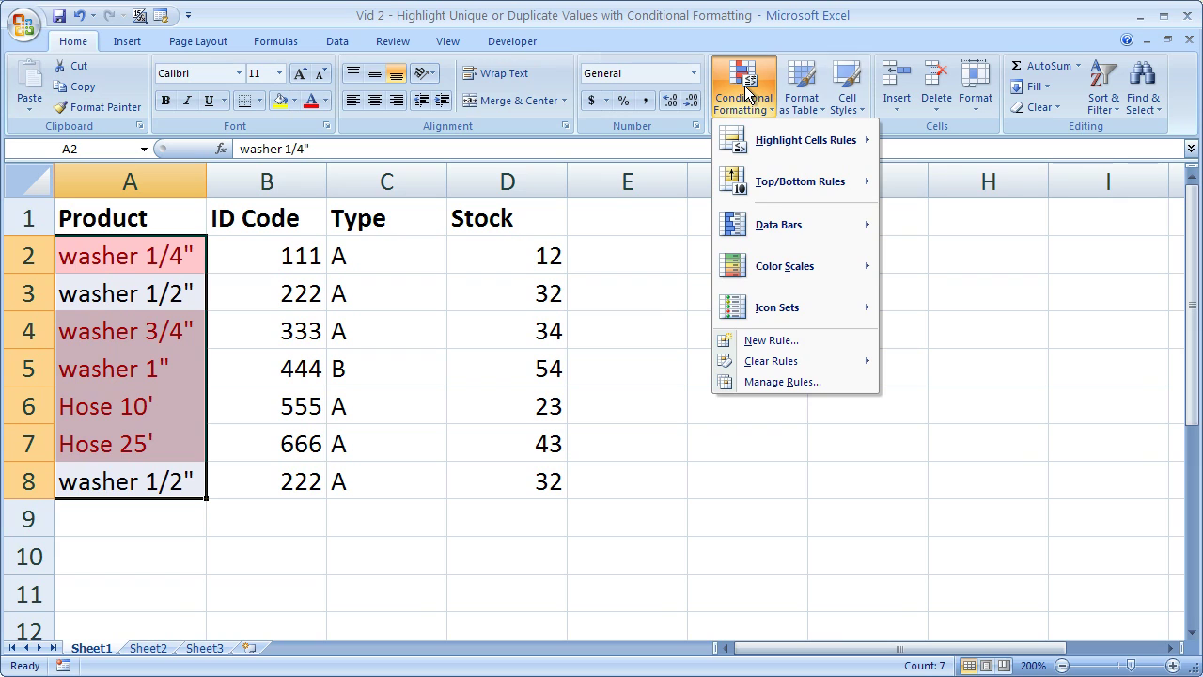
{"action": "left_click", "coordinate": [804, 384]}
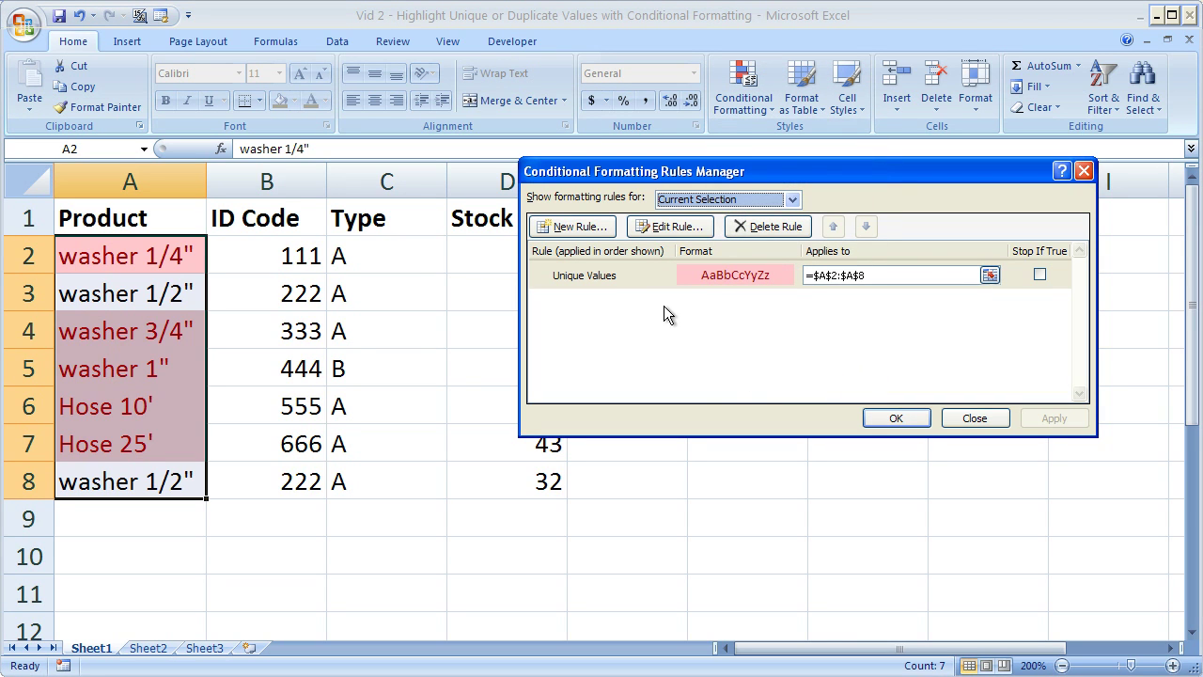
{"action": "left_click", "coordinate": [641, 279]}
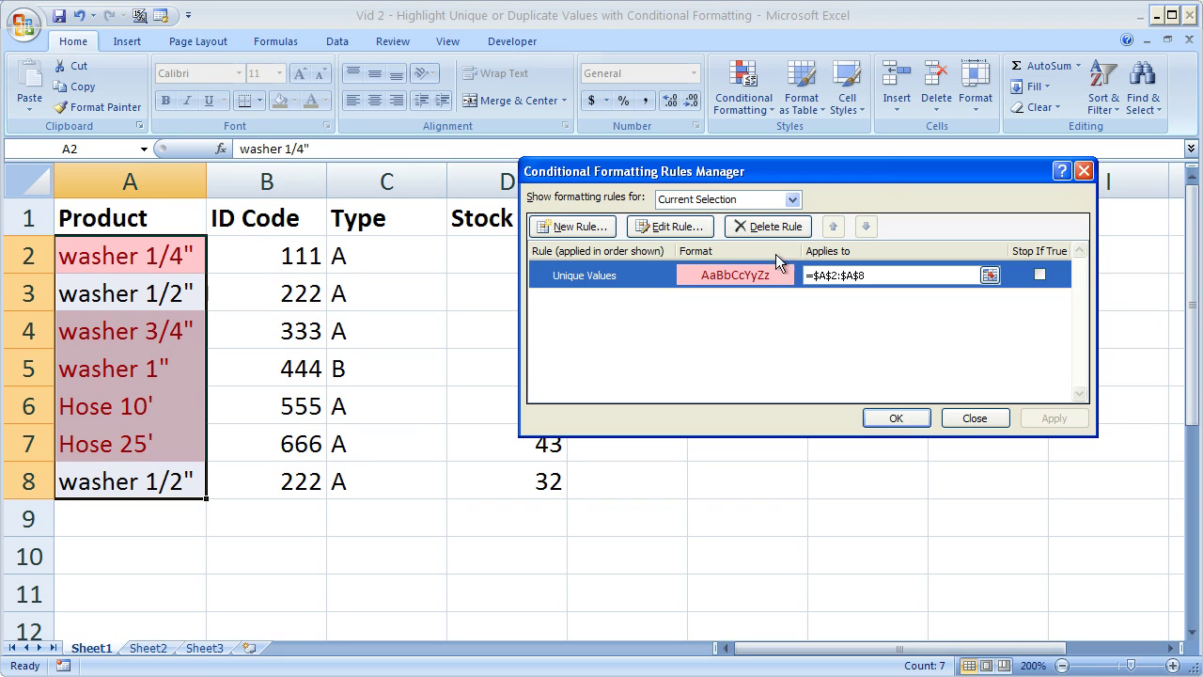
{"action": "left_click", "coordinate": [774, 228]}
{"action": "left_click", "coordinate": [893, 419]}
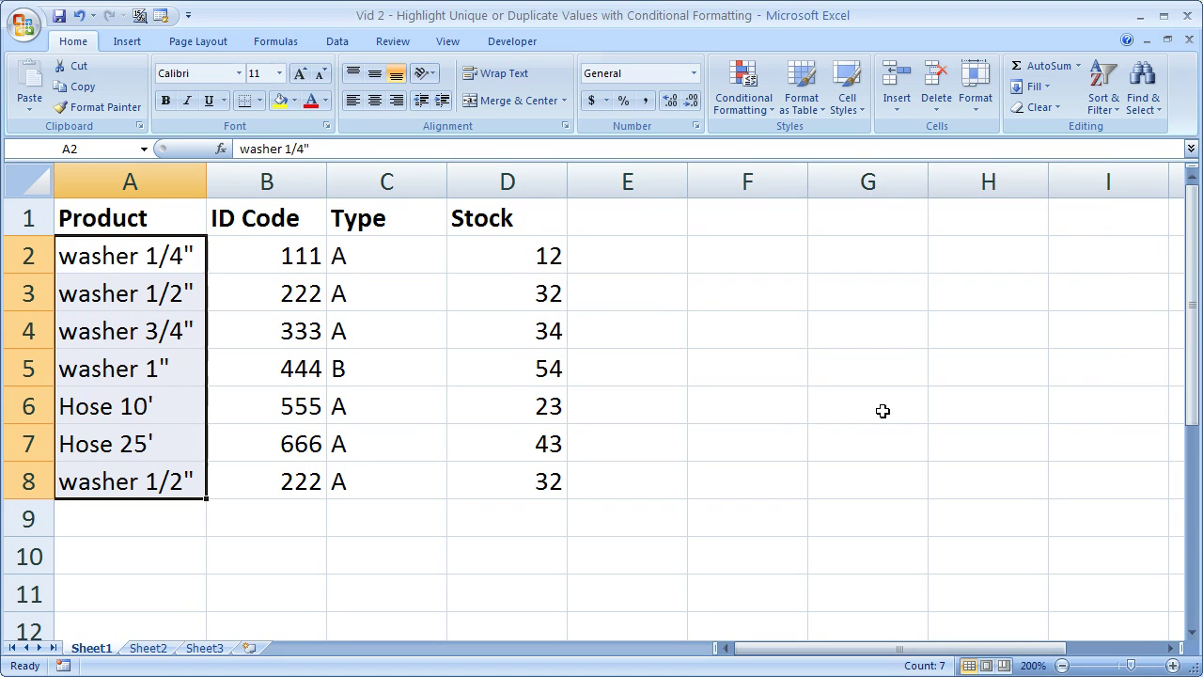
{"action": "left_click", "coordinate": [742, 316]}
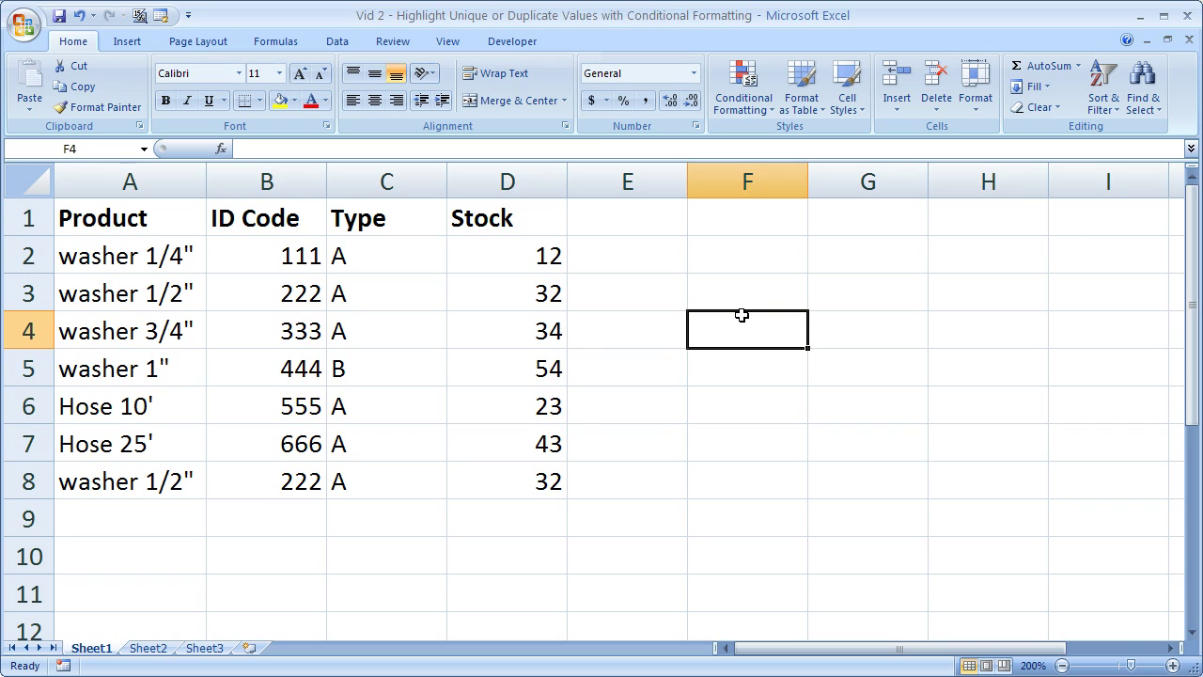